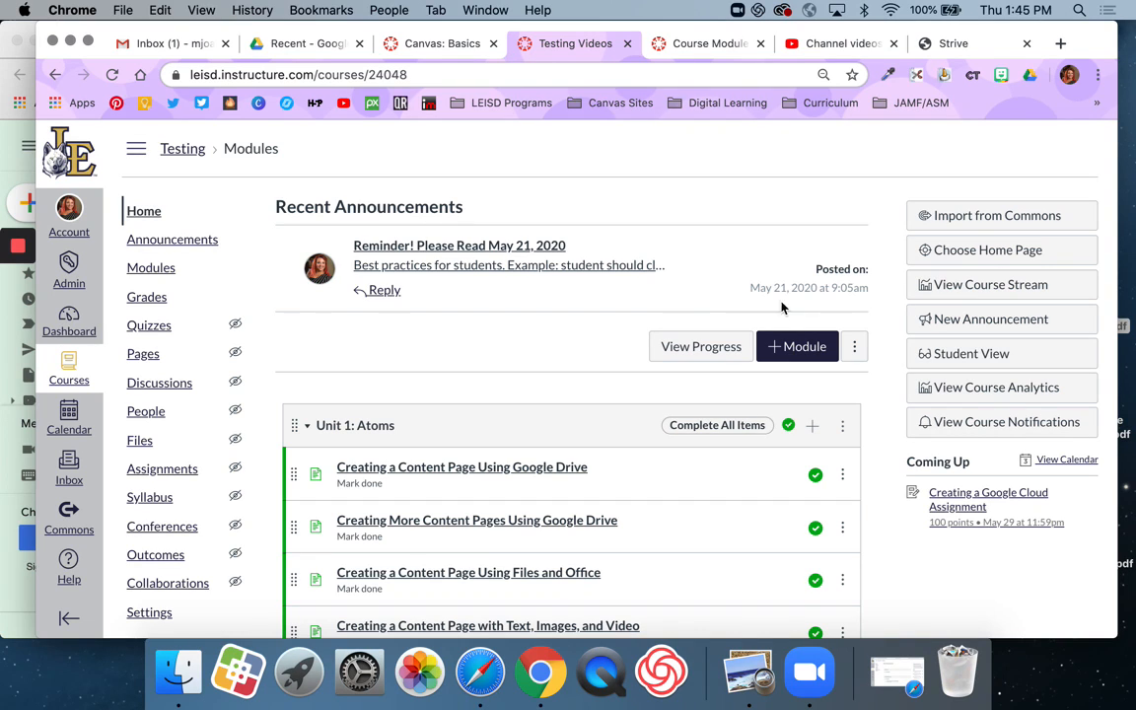
Step: Minimize the browser window that sits behind the Testing course page
scroll(789, 340, "down", 2)
scroll(789, 340, "up", 1)
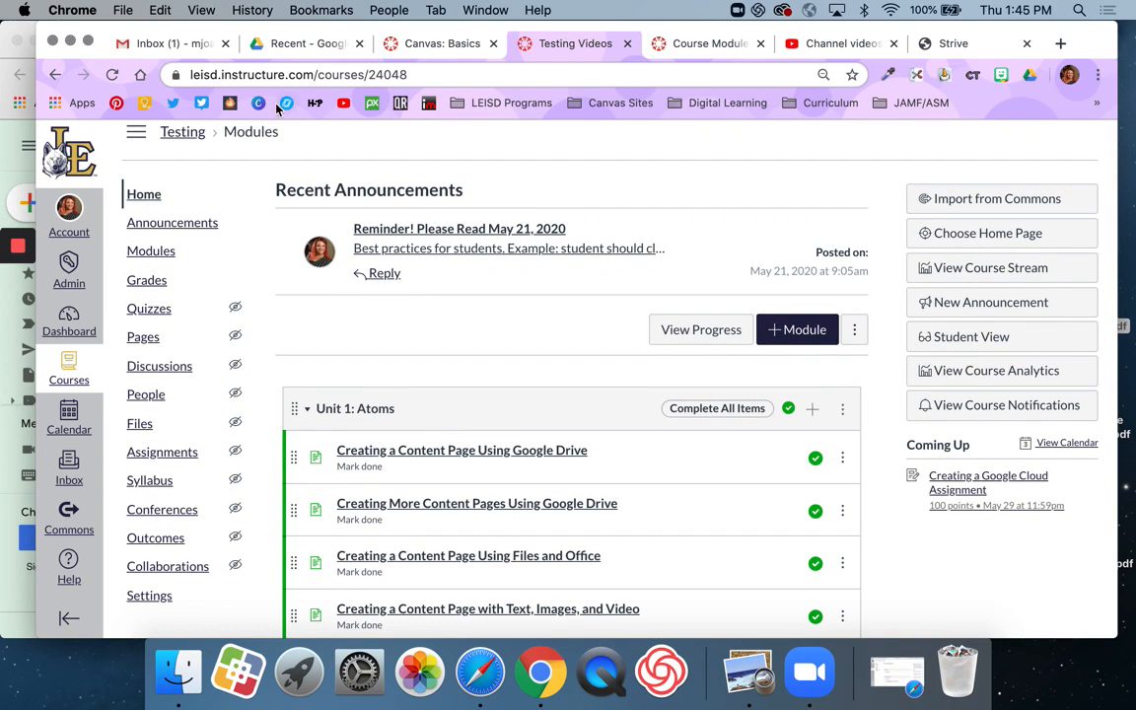
left_click(29, 38)
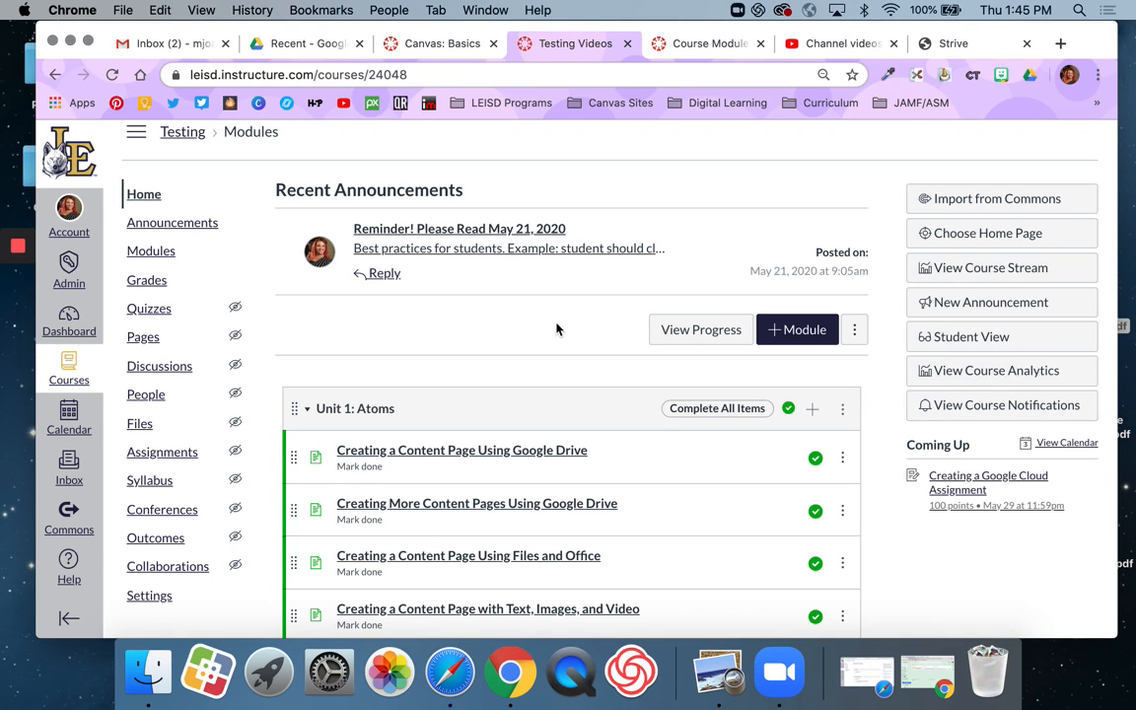
Step: Open the Creating an Online Assignment item from the Unit 1: Atoms module
scroll(554, 347, "down", 3)
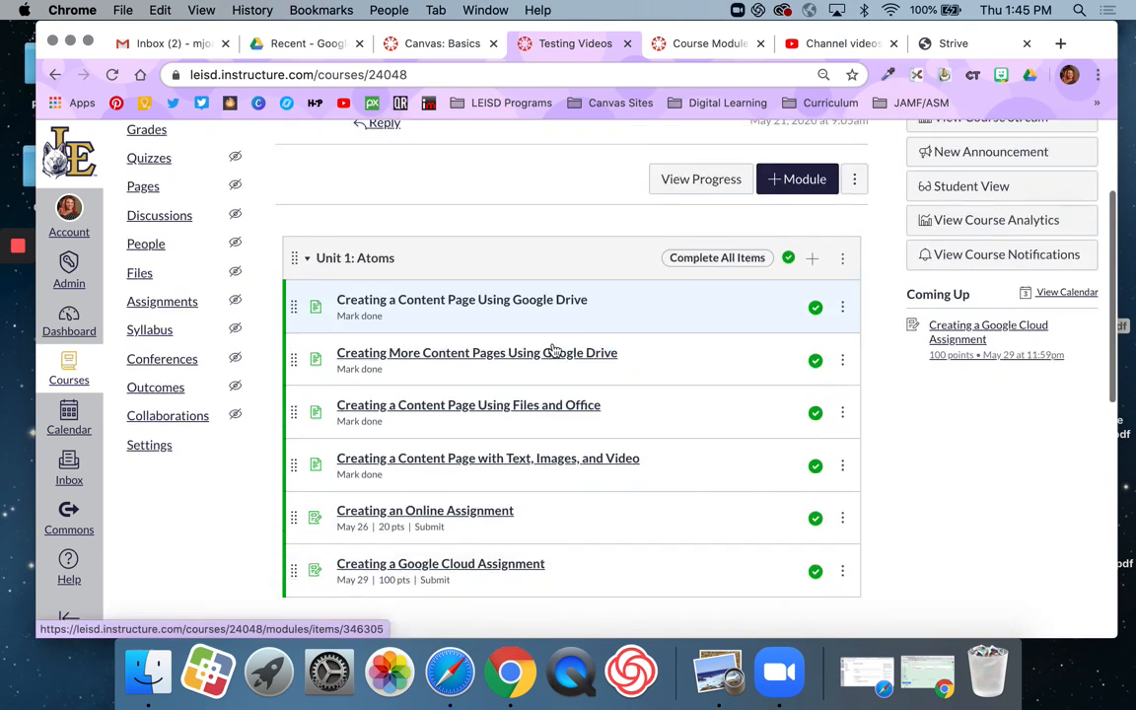
scroll(553, 350, "down", 2)
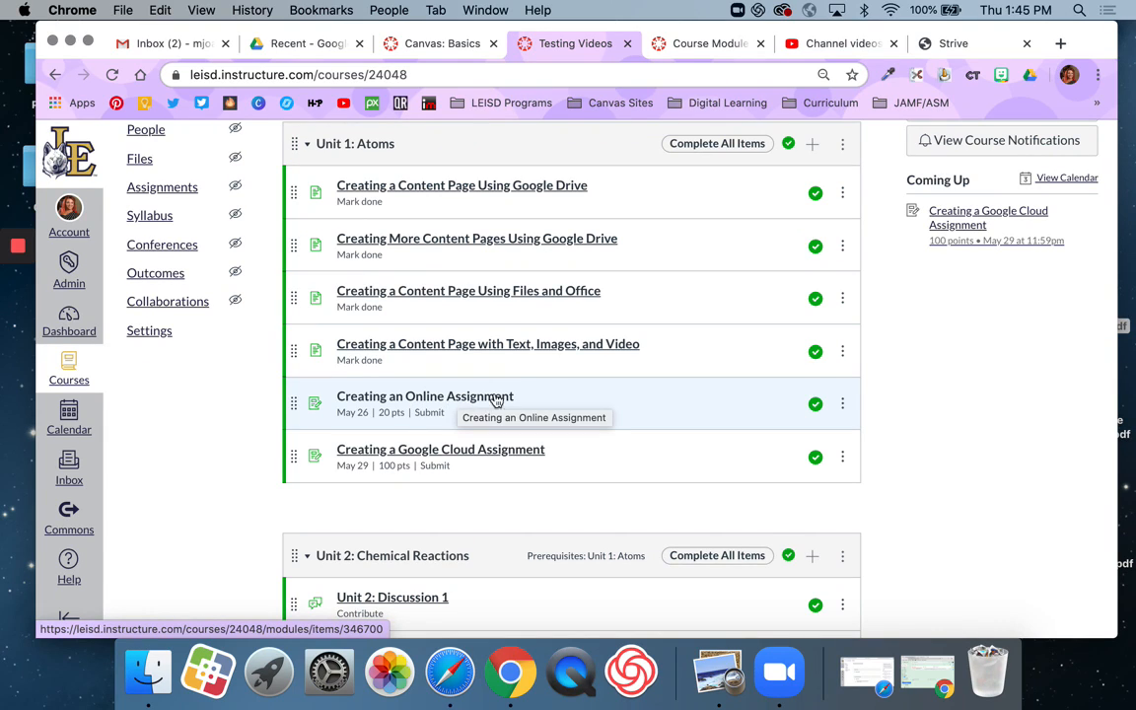
left_click(482, 399)
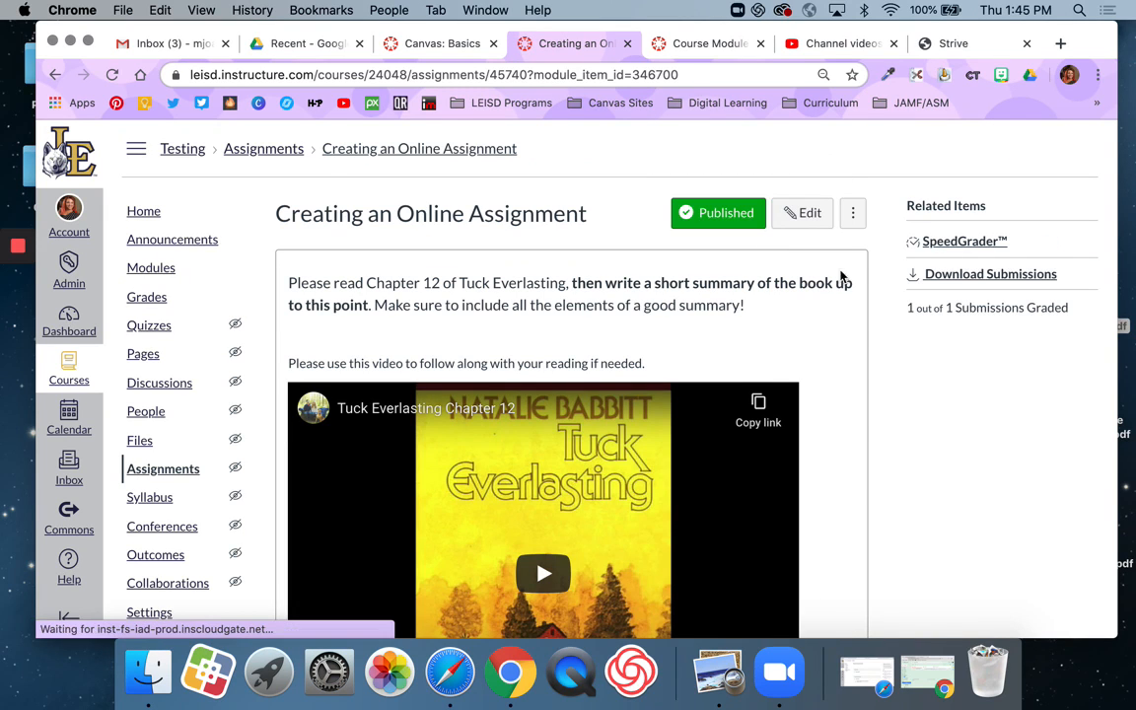
Step: Add a new rubric to the assignment and title it Summary Rubric
scroll(925, 414, "down", 2)
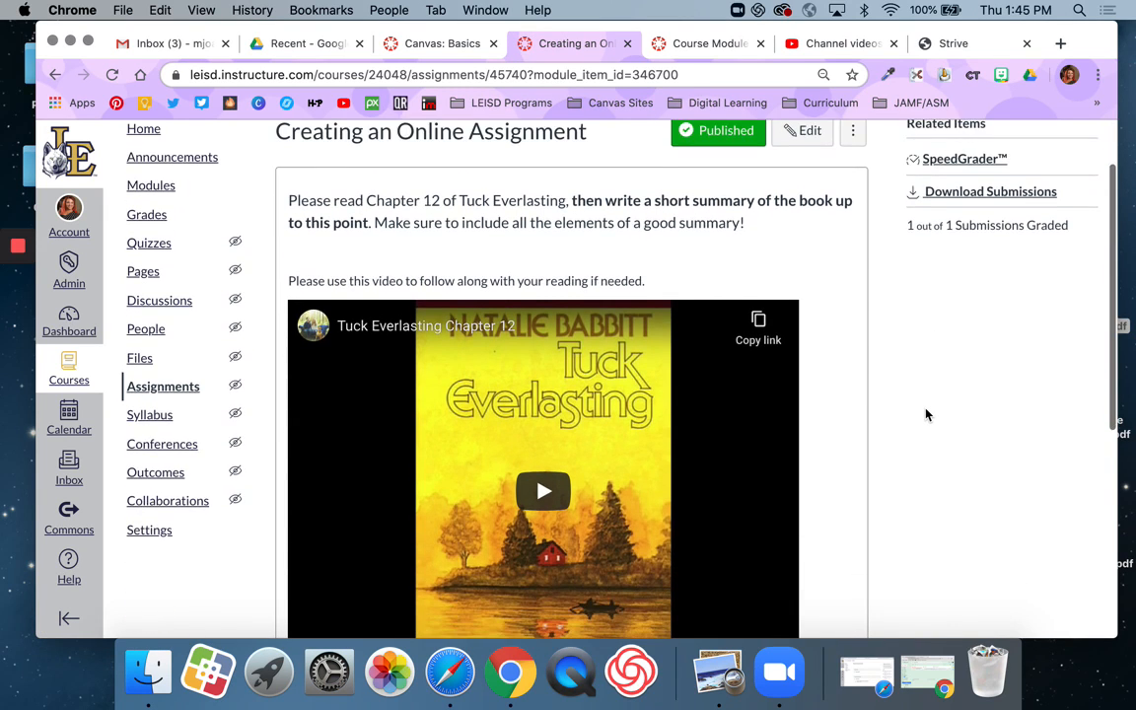
scroll(925, 414, "down", 10)
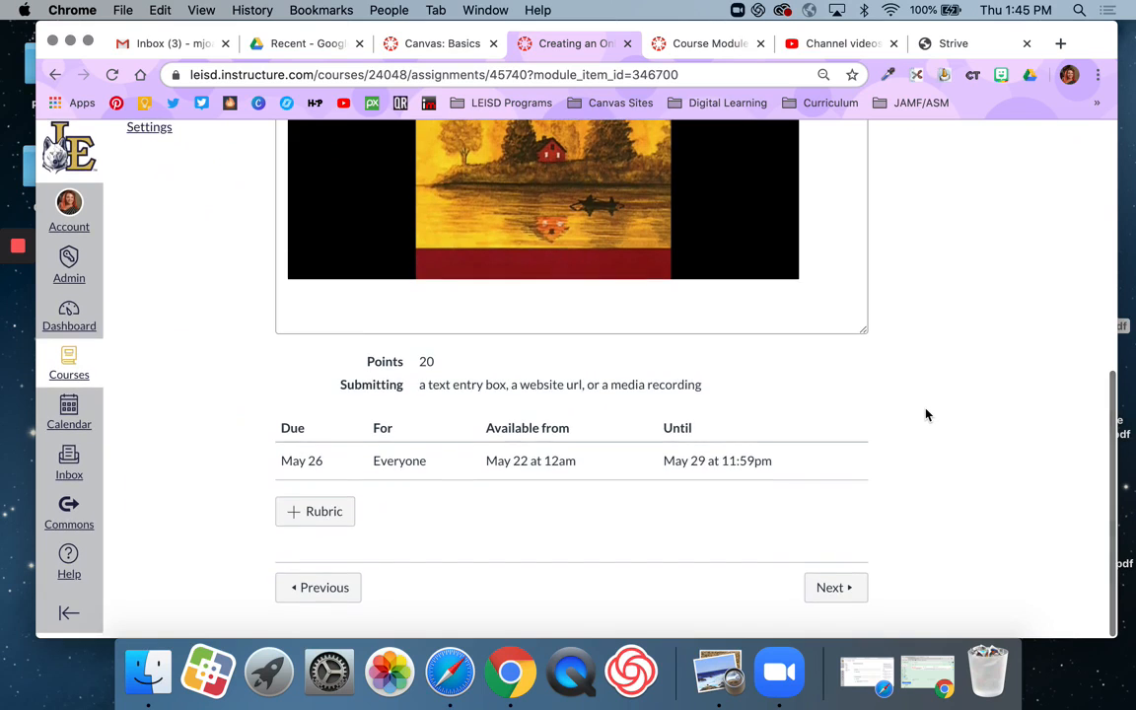
left_click(312, 518)
scroll(942, 444, "down", 4)
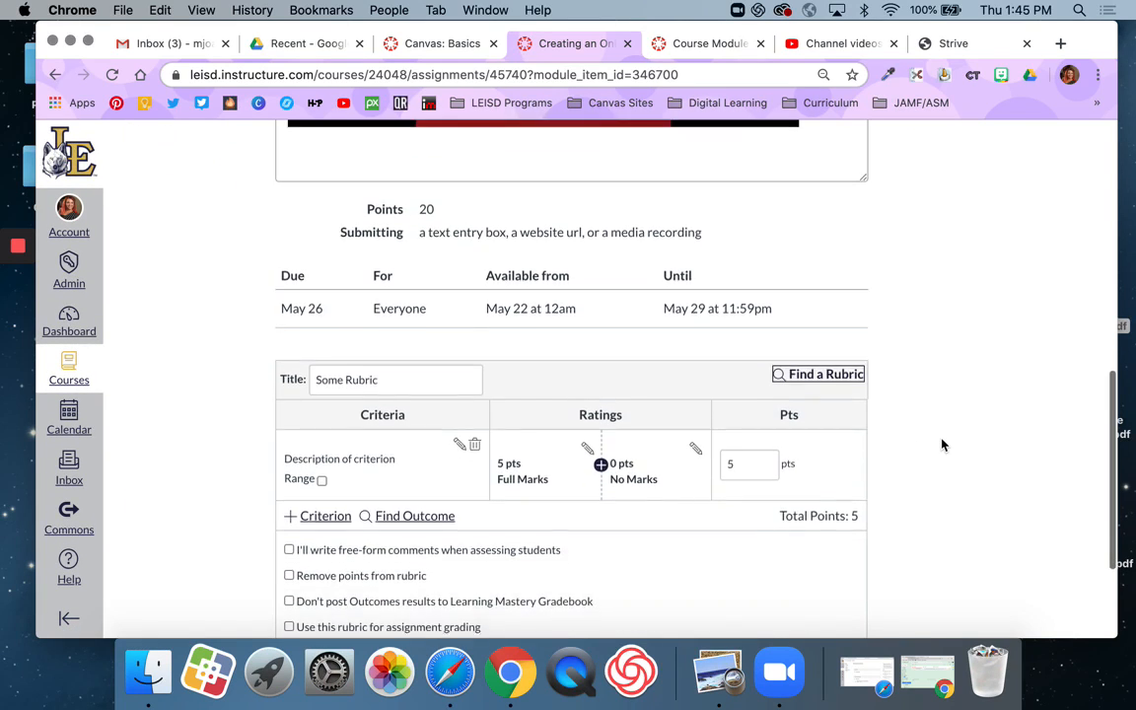
scroll(942, 445, "down", 3)
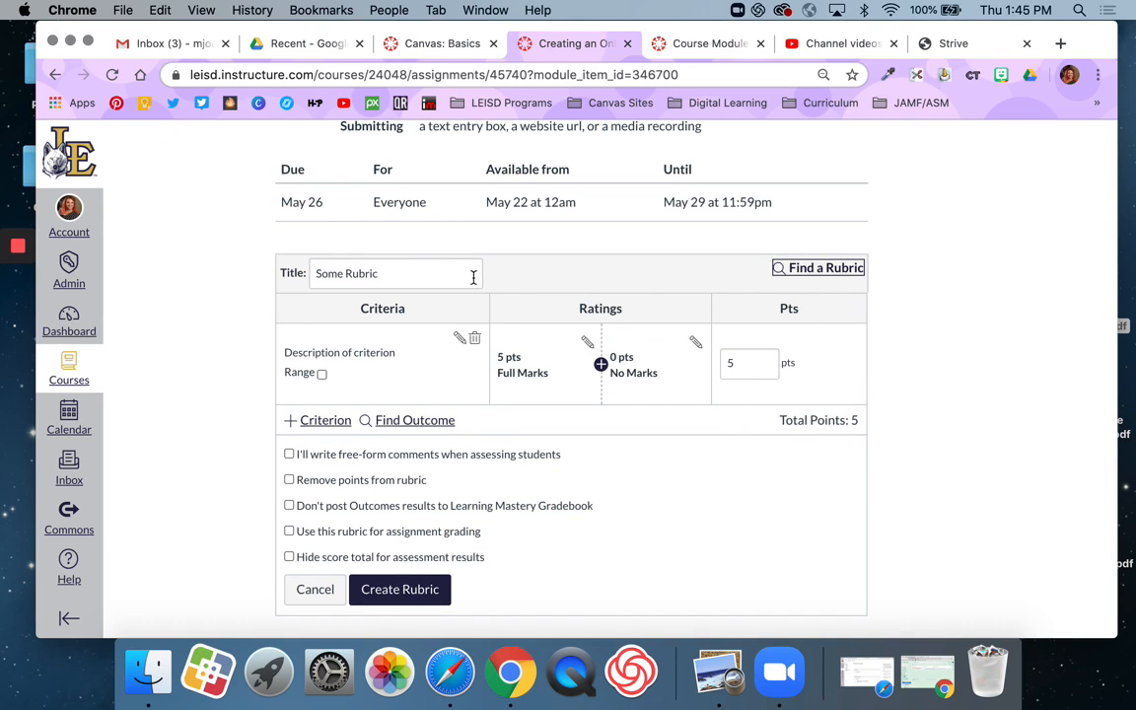
triple_click(436, 272)
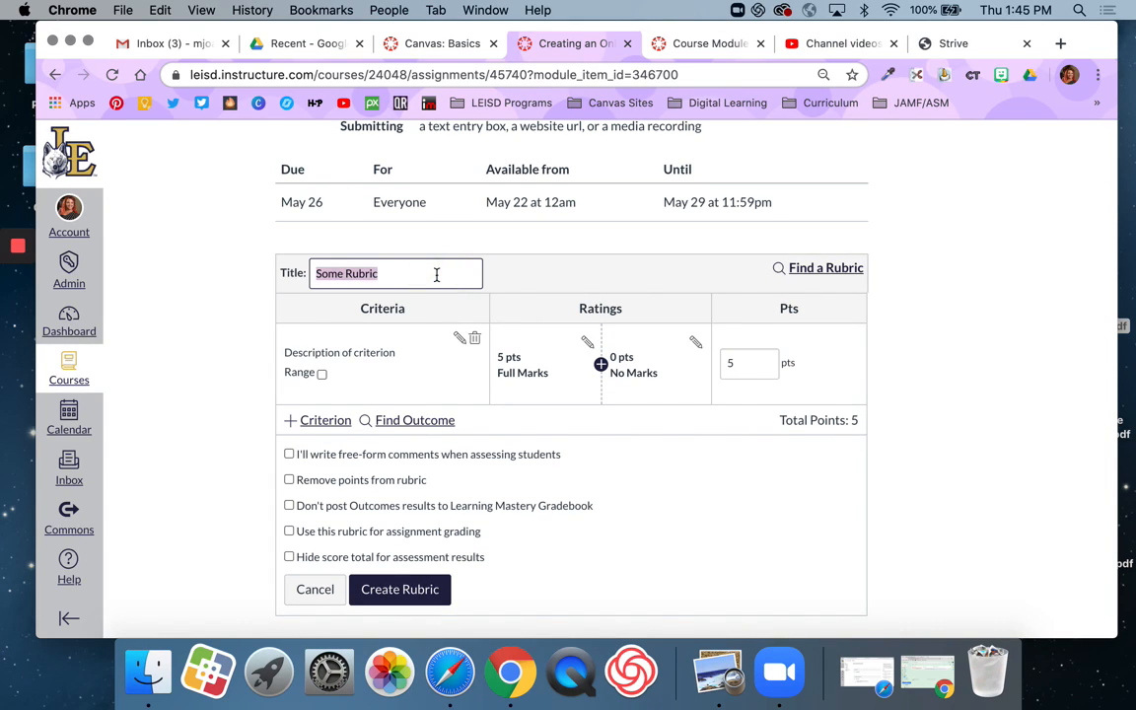
type("Summary")
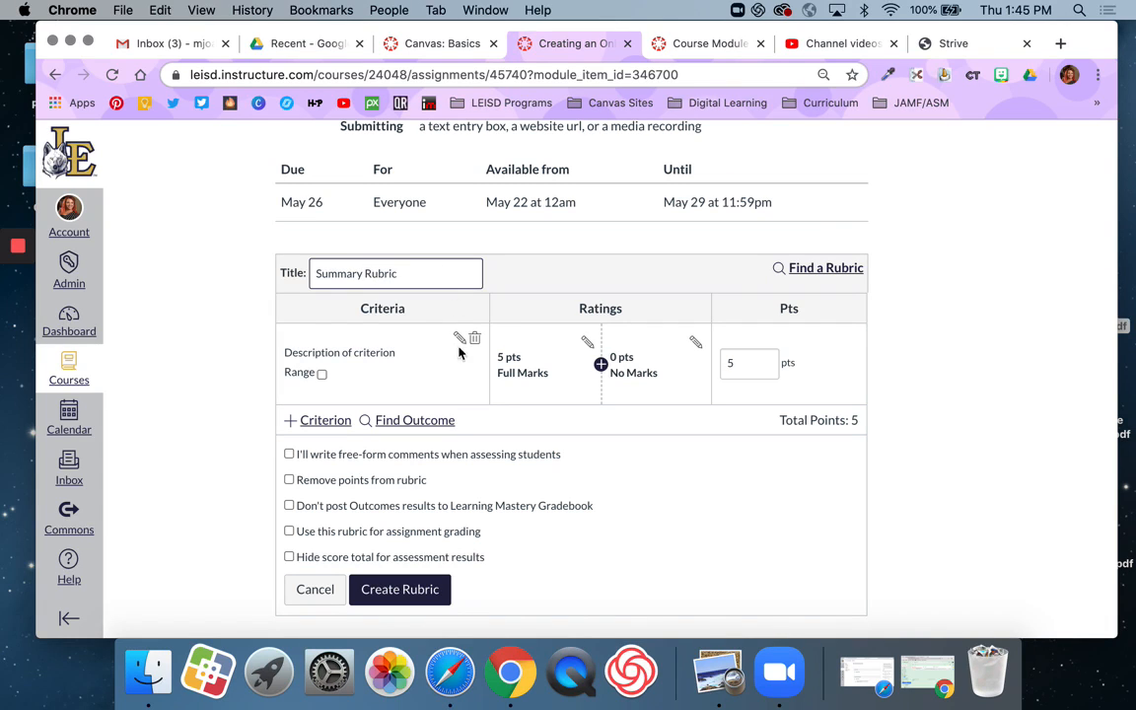
Step: Change the description of the rubric's first criterion to Length
scroll(386, 379, "down", 2)
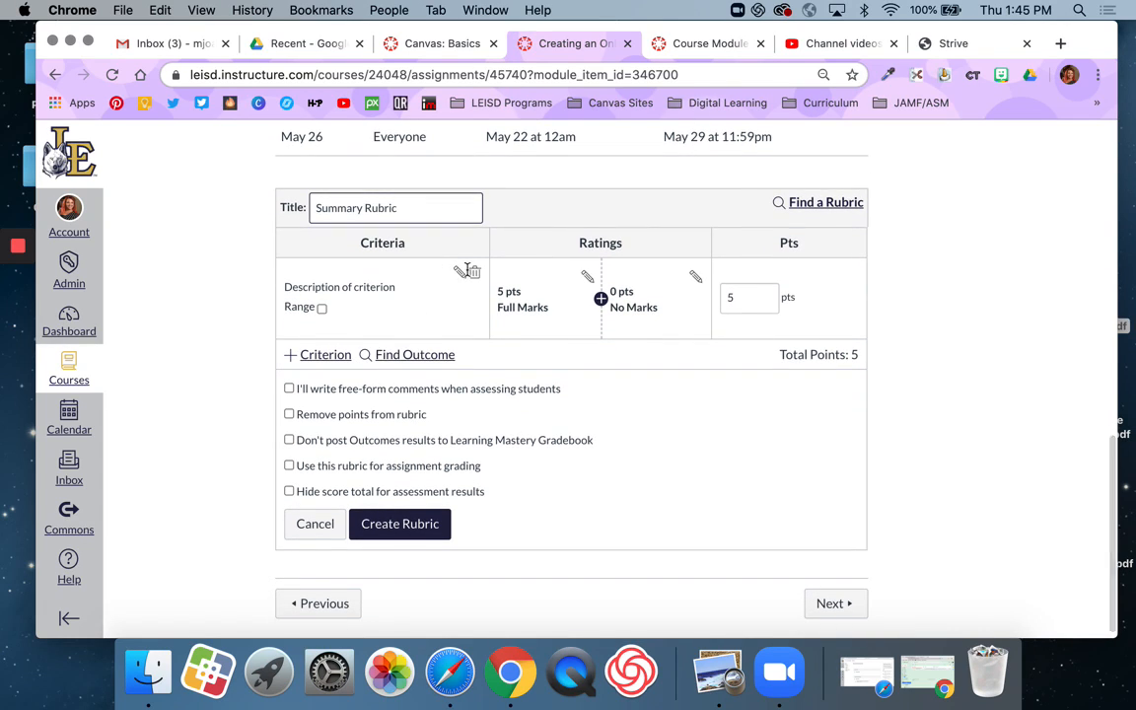
left_click(461, 272)
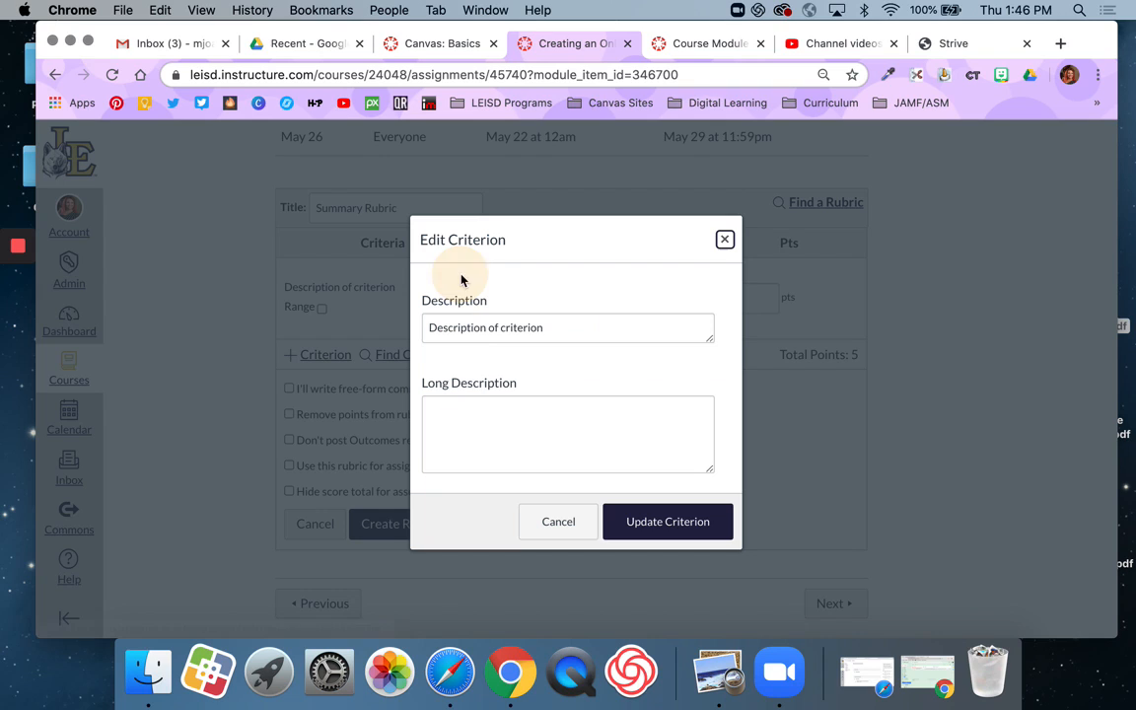
triple_click(498, 326)
type("Length")
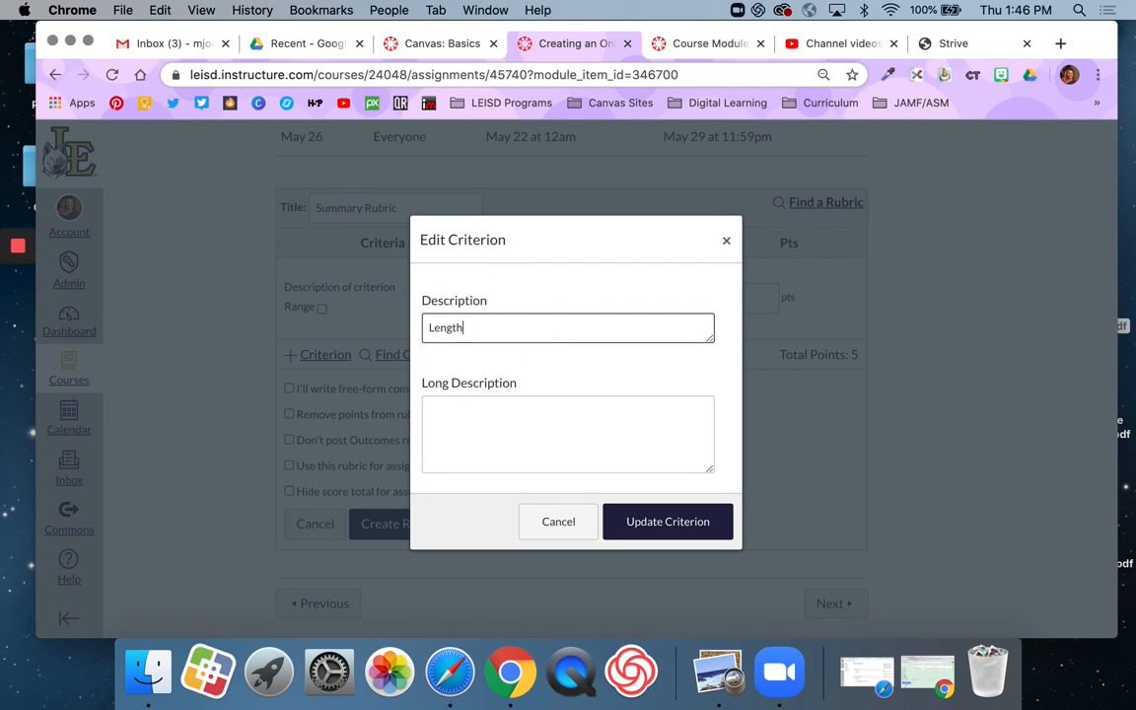
left_click(646, 526)
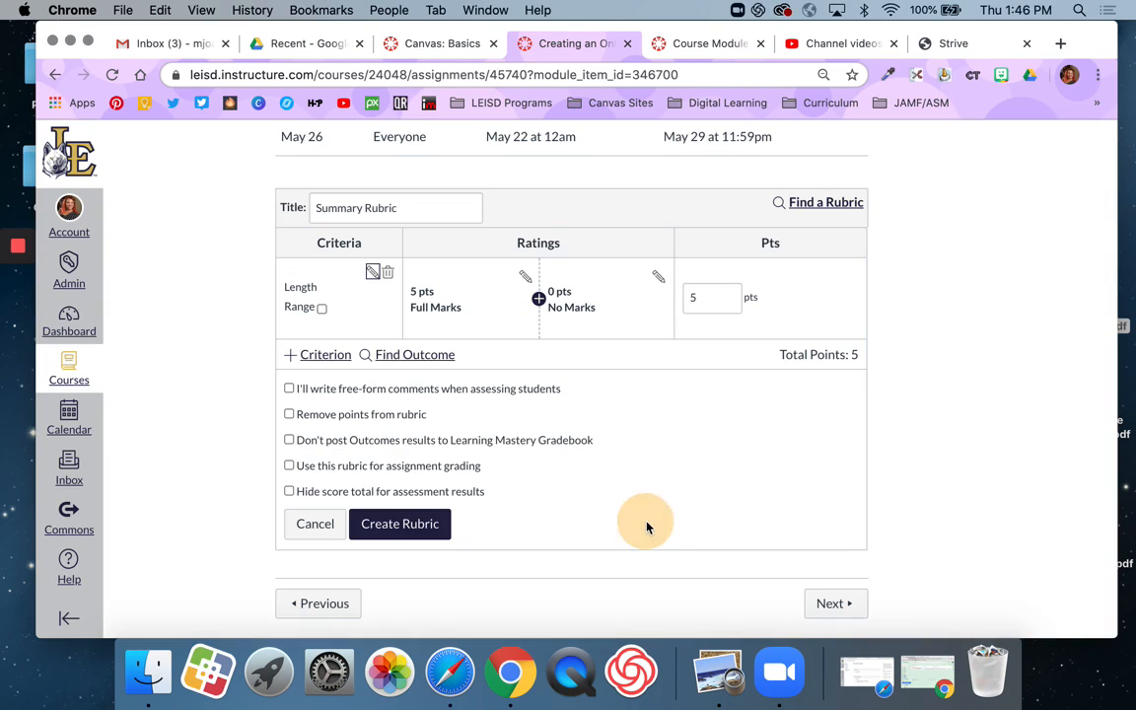
Step: Add a 3-point rating titled Partial Credit between the Full Marks and No Marks ratings of the Length criterion
left_click(525, 278)
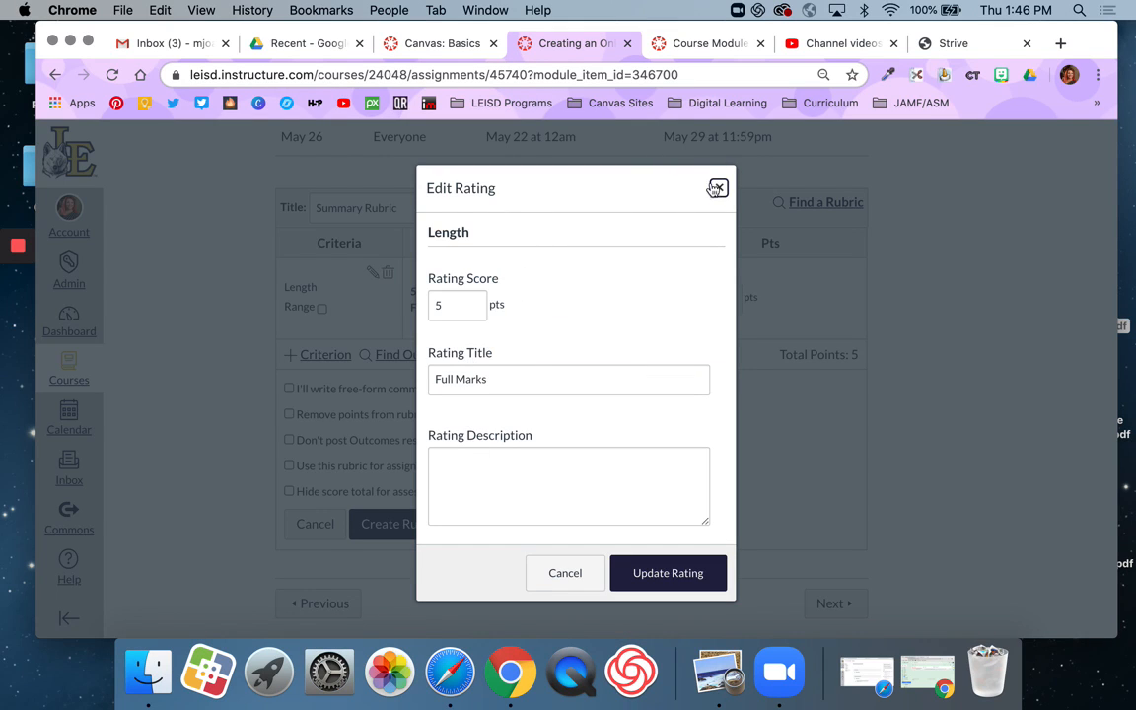
left_click(717, 188)
left_click(535, 297)
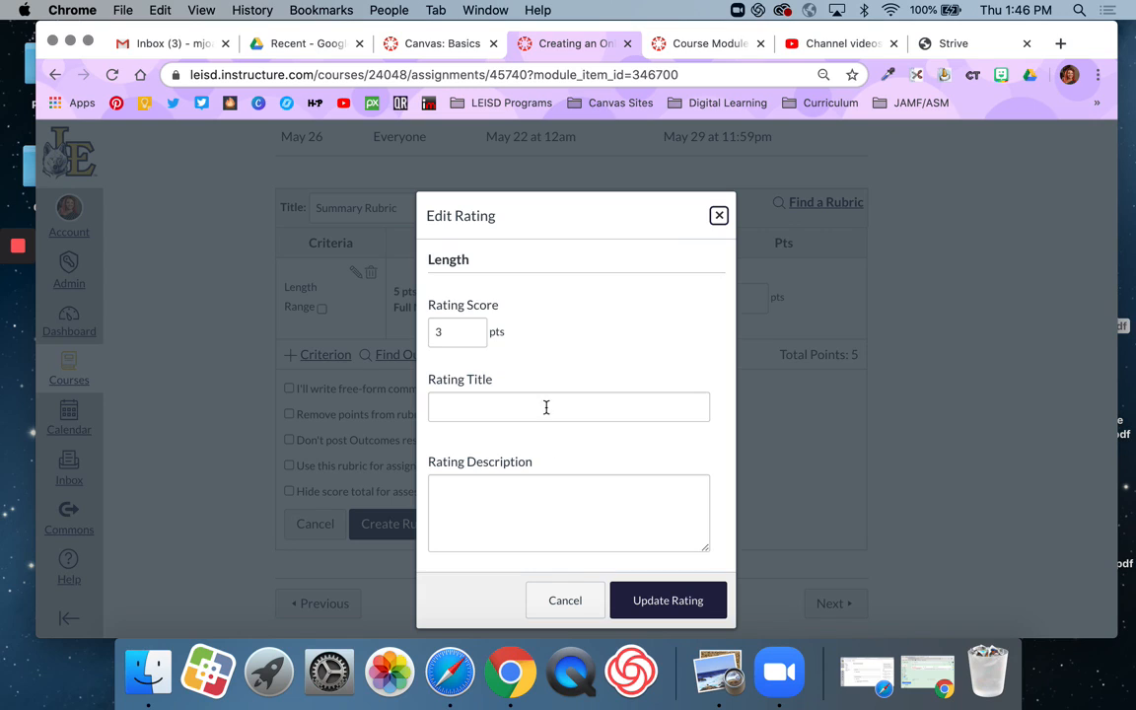
left_click(585, 408)
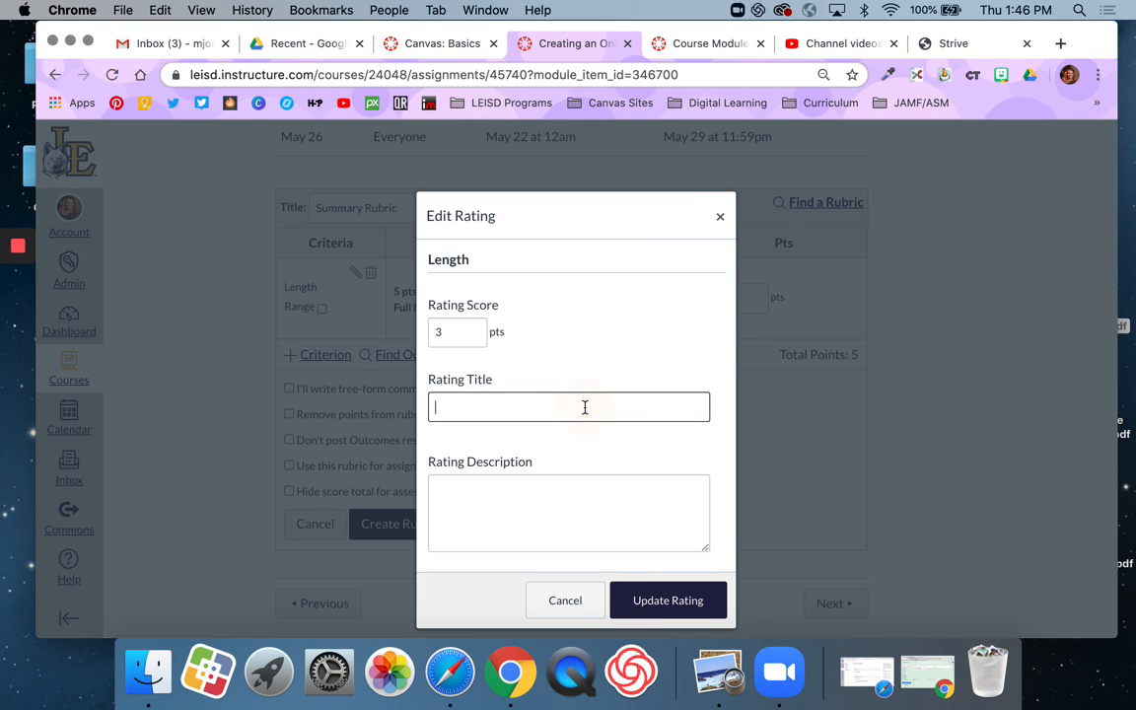
type("Partial Credit")
left_click(696, 611)
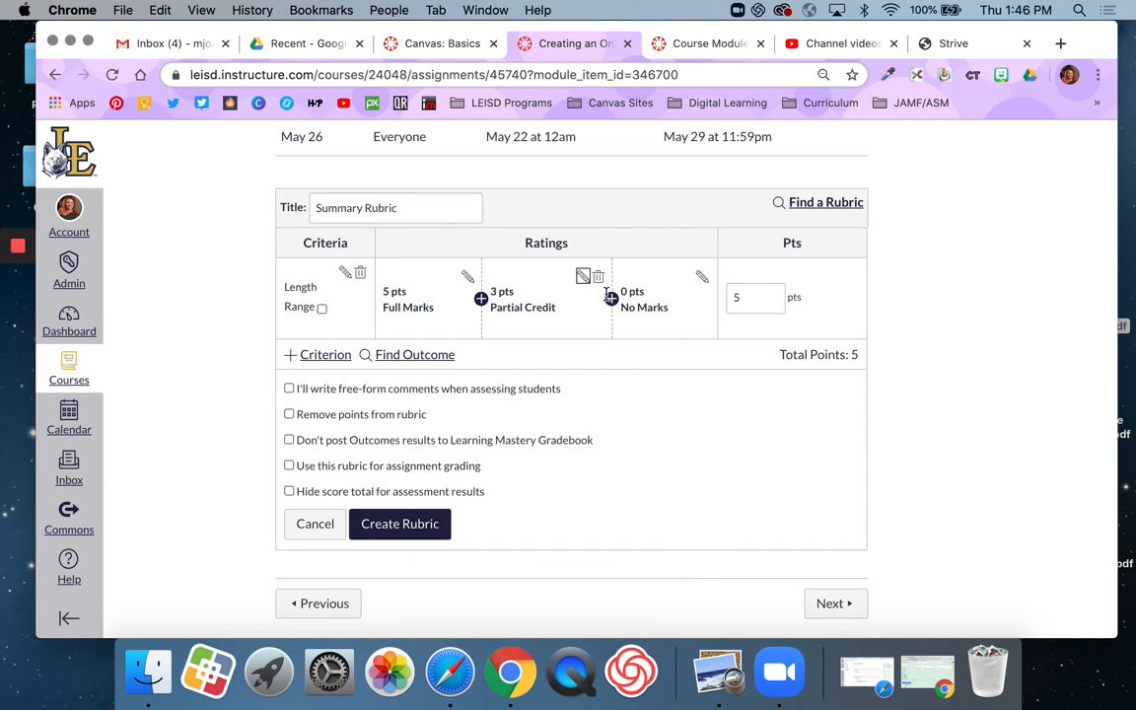
Step: Duplicate the Length criterion and give the copy the description Conventions
left_click(329, 356)
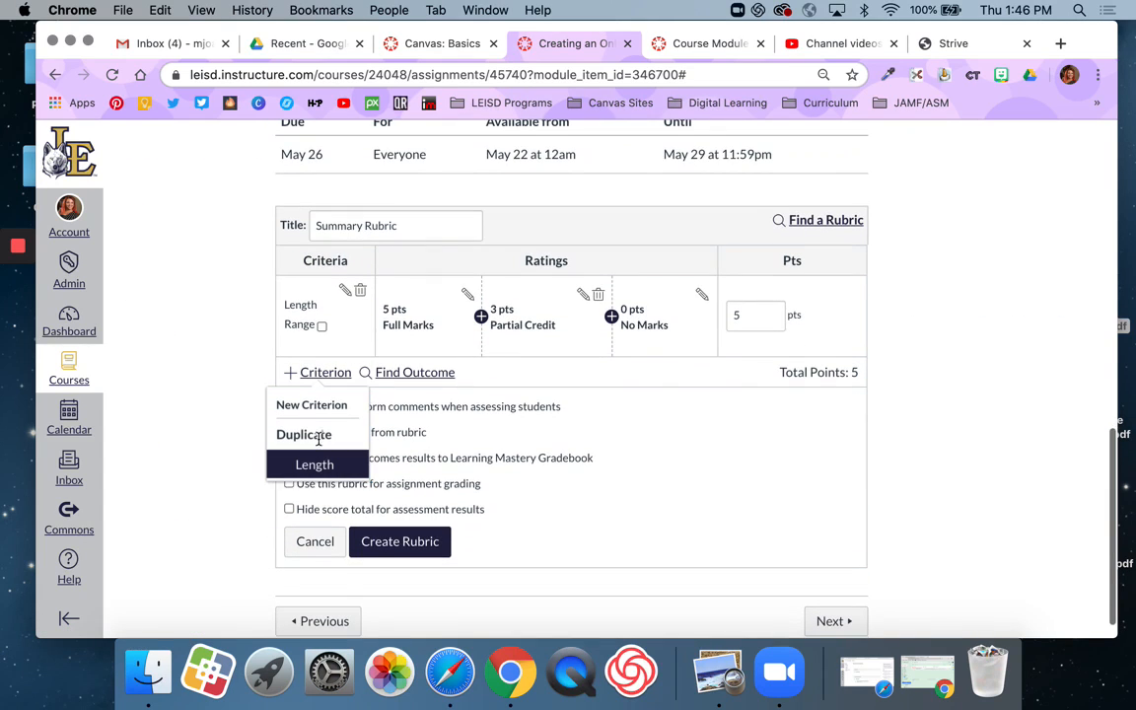
left_click(316, 466)
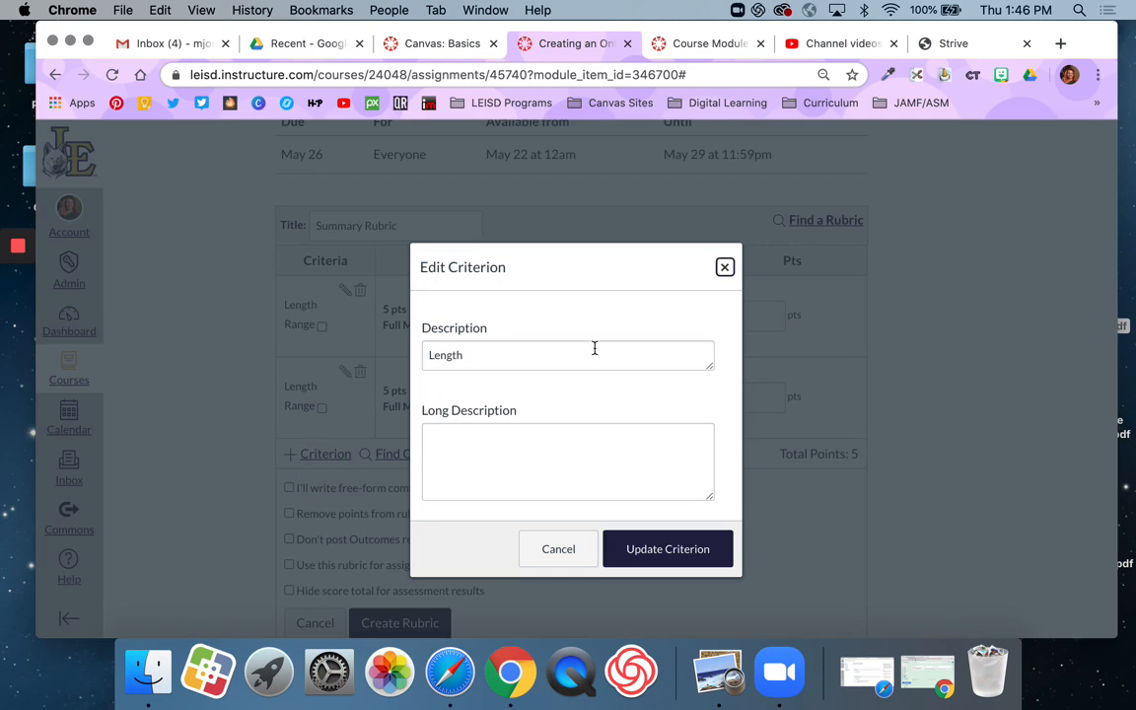
triple_click(500, 365)
type("Conv")
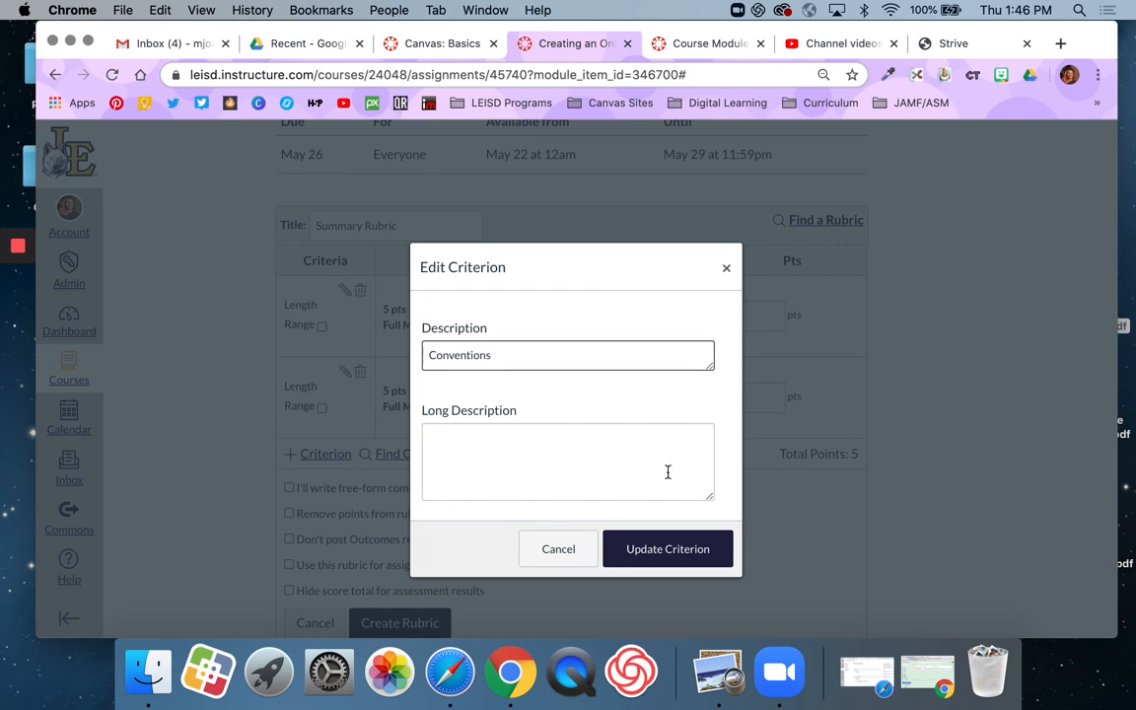
left_click(667, 548)
Step: View the score, title and description fields of the Length criterion's Full Marks rating without changing them
scroll(678, 551, "down", 2)
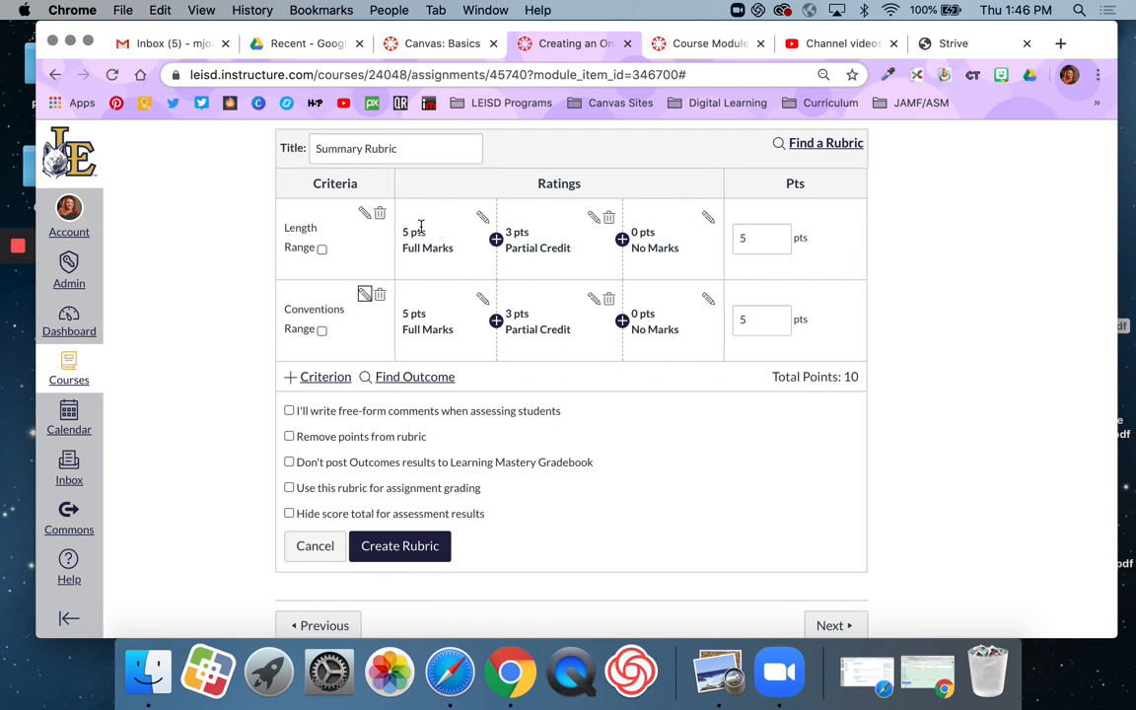
left_click(482, 216)
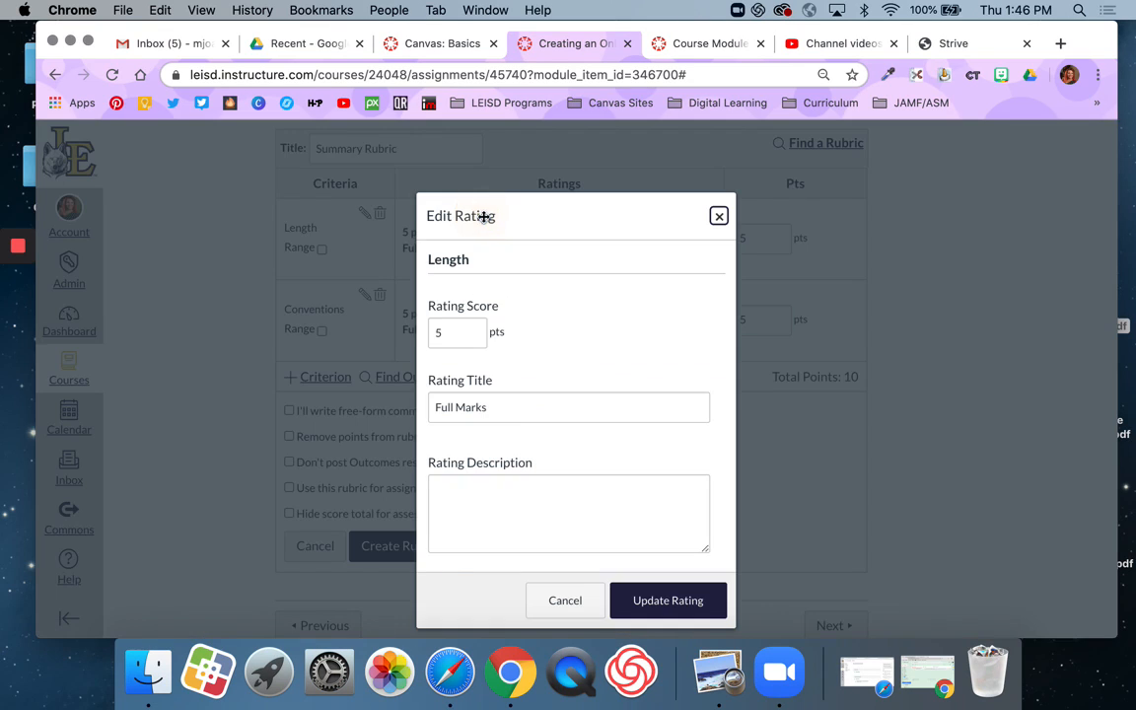
left_click(717, 215)
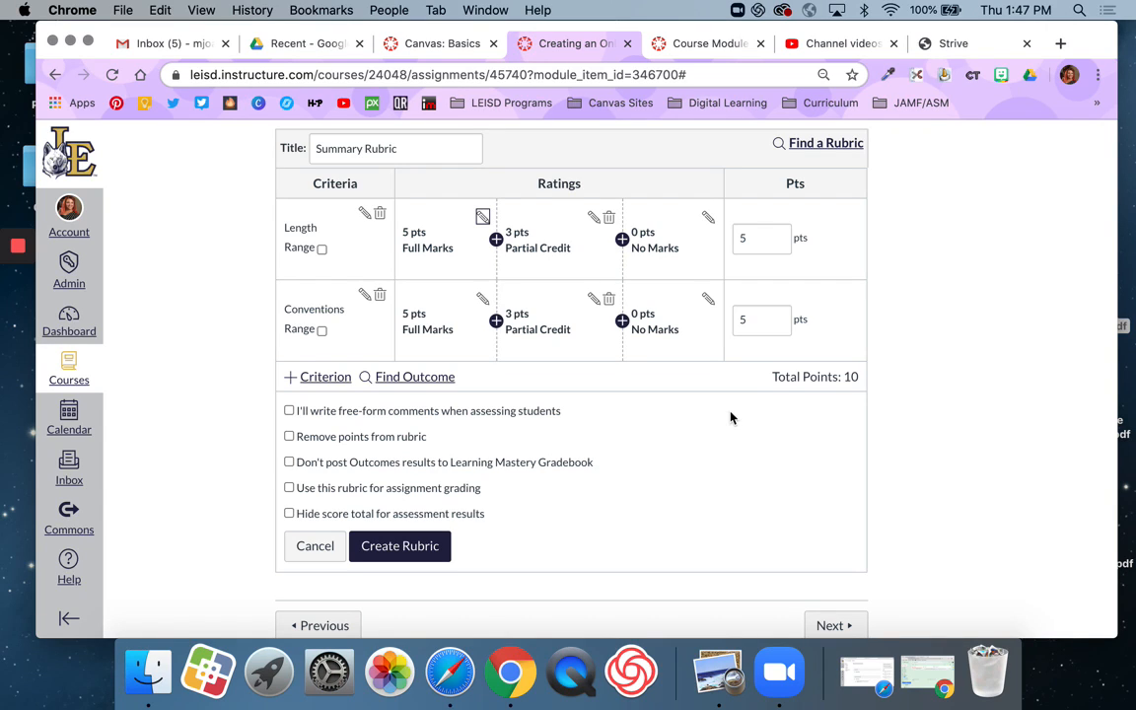
Step: Import outcome 7.14.A from group 14 of the ELAR Seventh Grade outcomes into the rubric
left_click(419, 379)
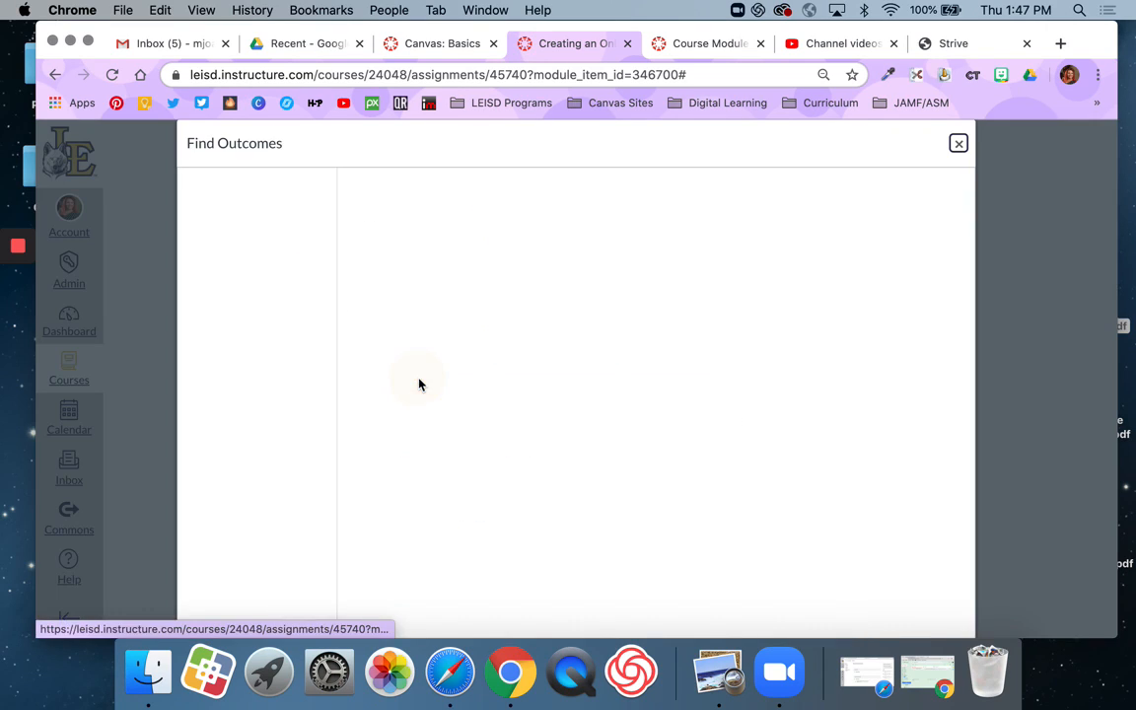
left_click(249, 181)
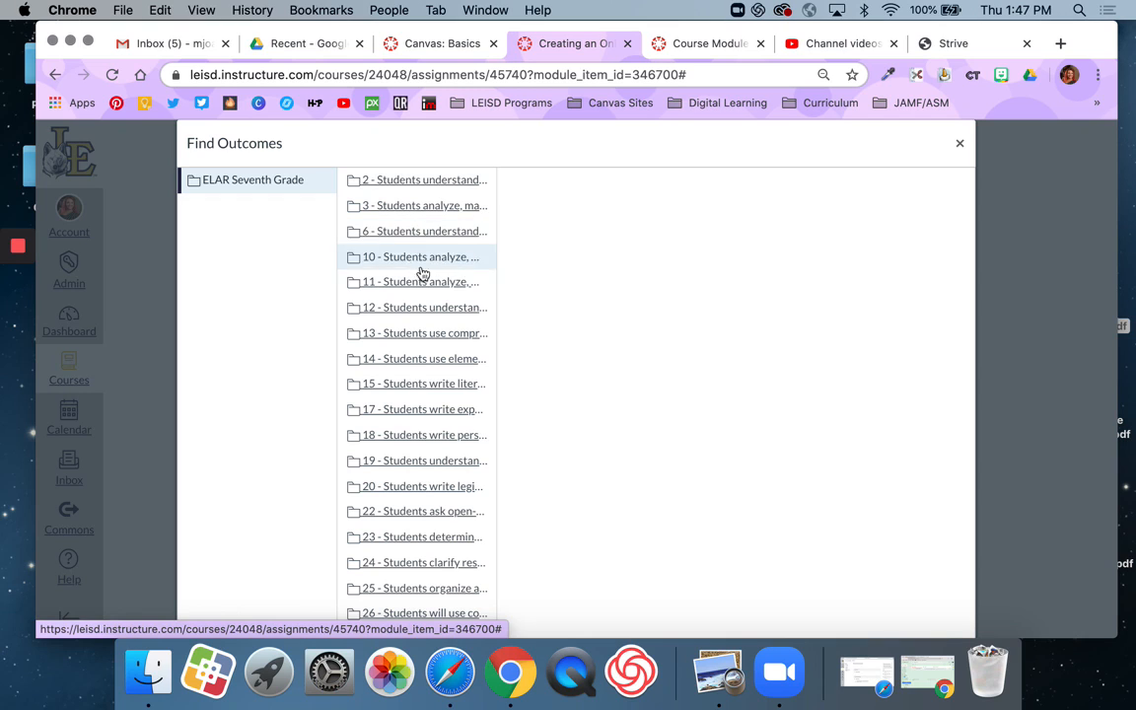
left_click(426, 361)
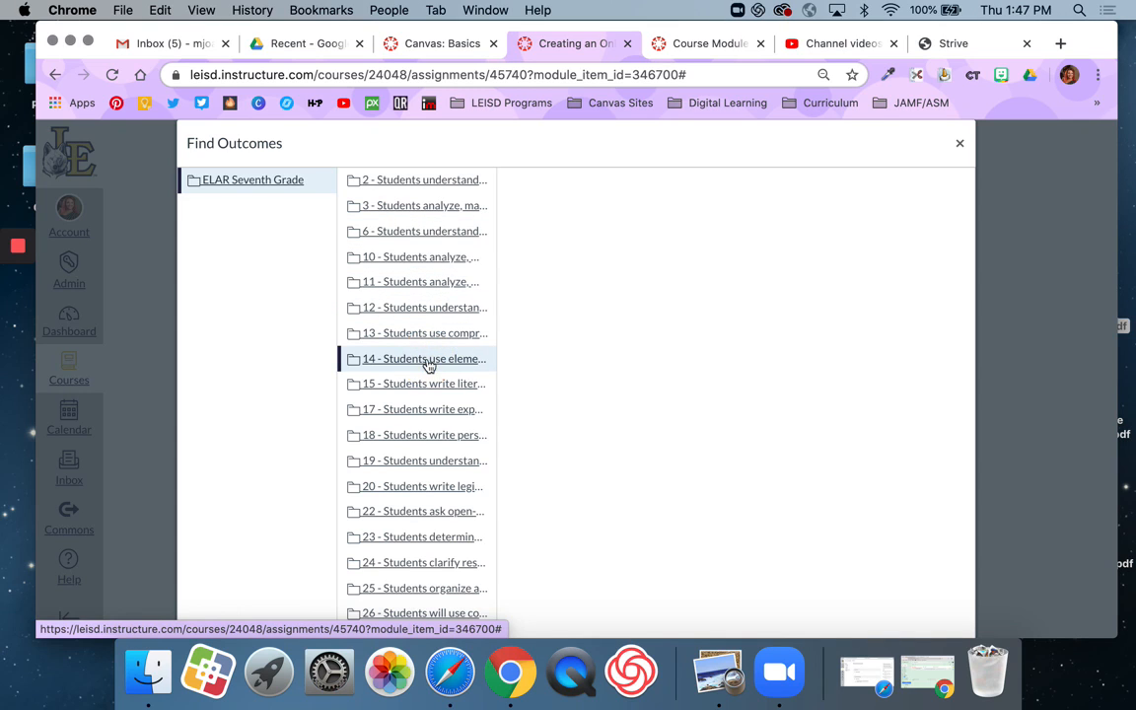
left_click(379, 180)
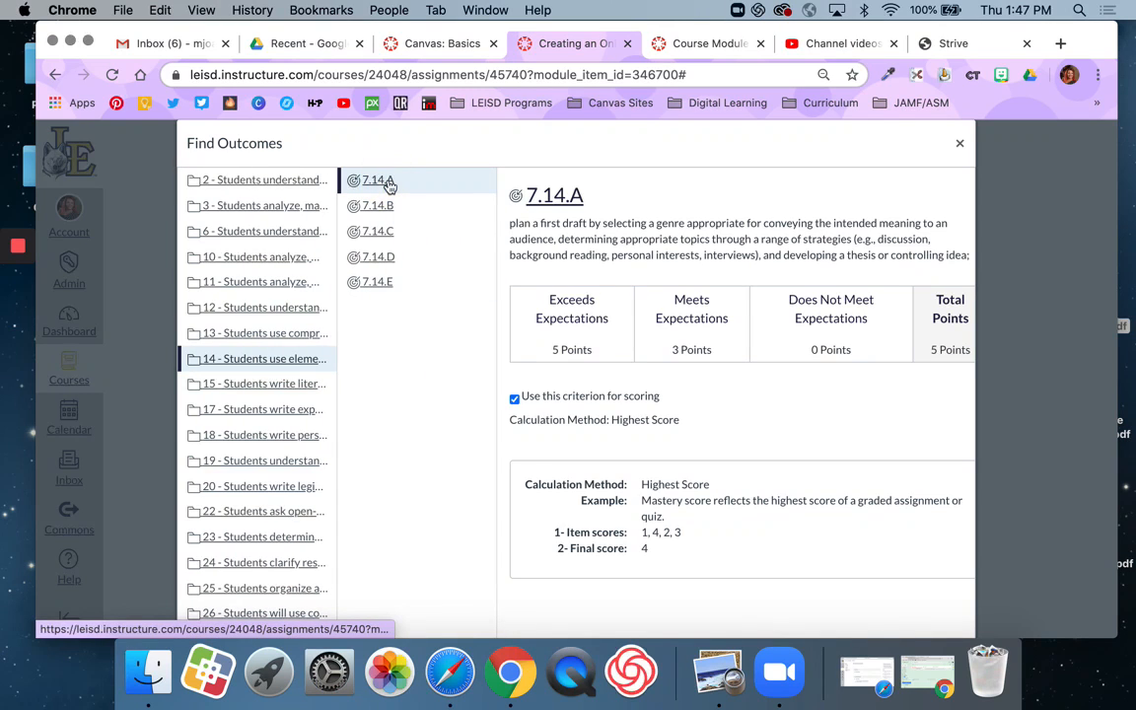
scroll(720, 409, "down", 2)
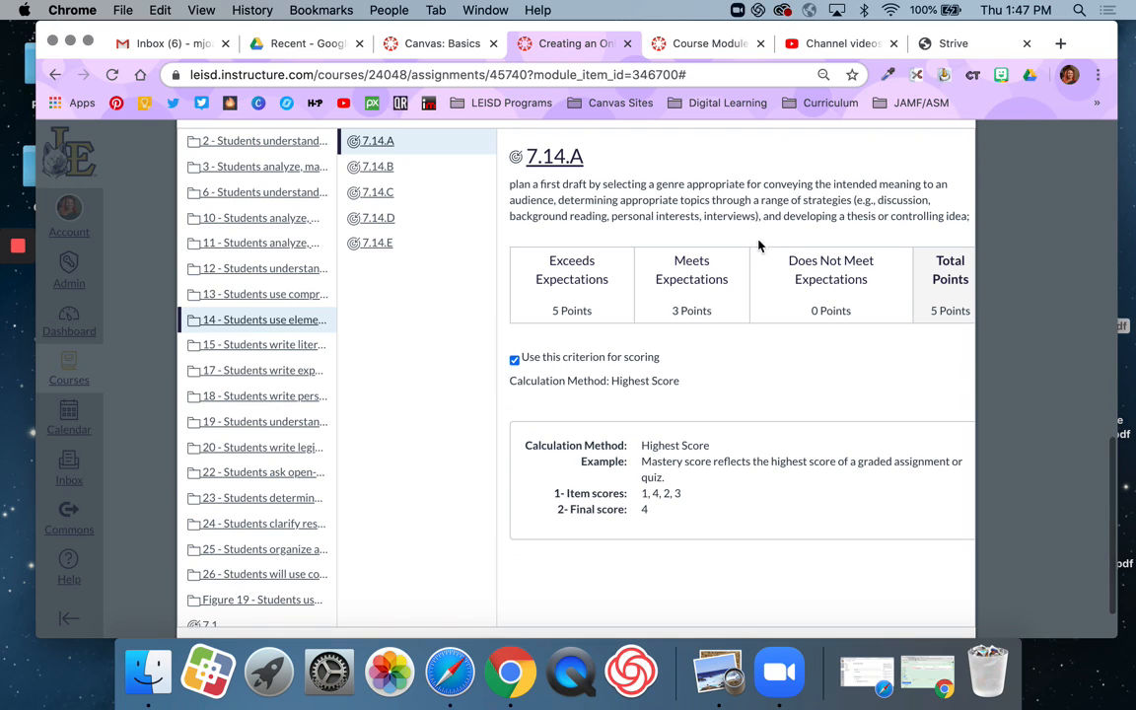
scroll(772, 421, "down", 2)
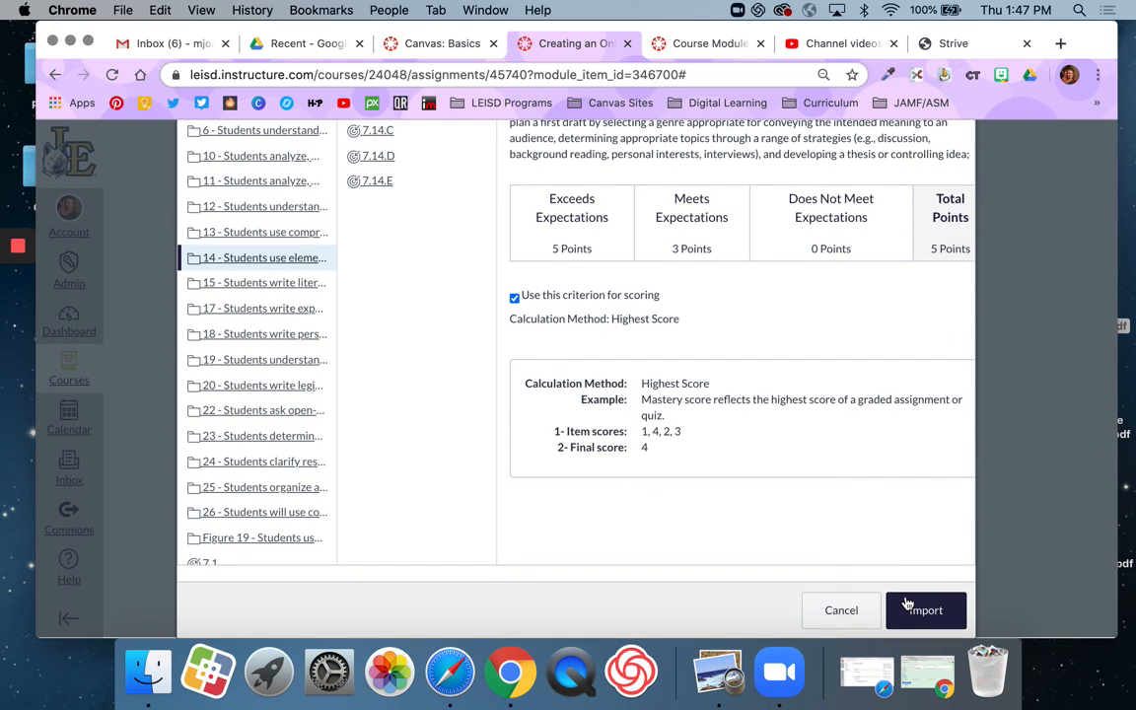
left_click(920, 609)
Step: Import outcome 7.14.C from group 14 of the ELAR Seventh Grade outcomes into the rubric
left_click(384, 354)
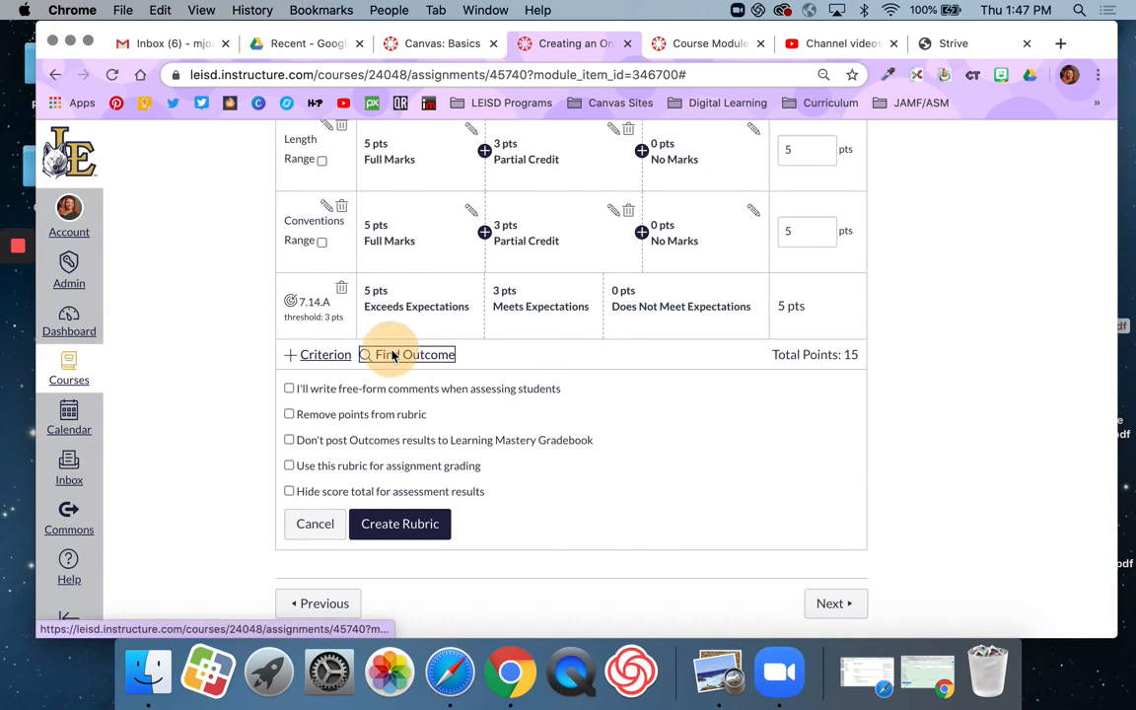
left_click(373, 206)
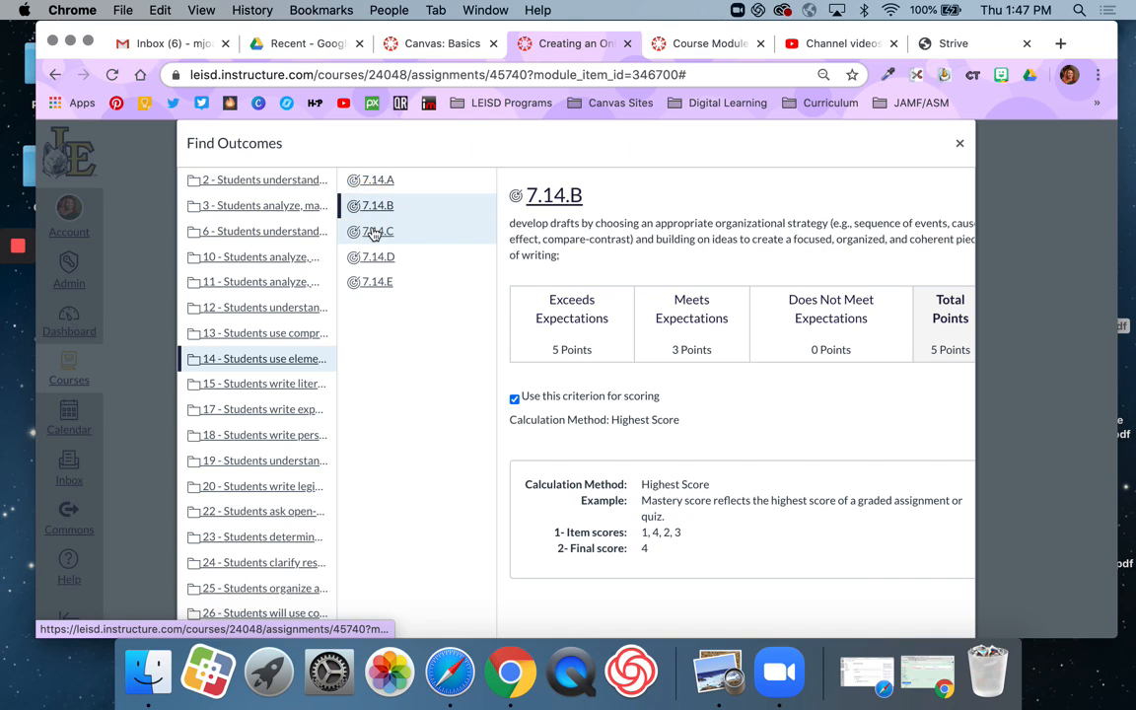
left_click(375, 232)
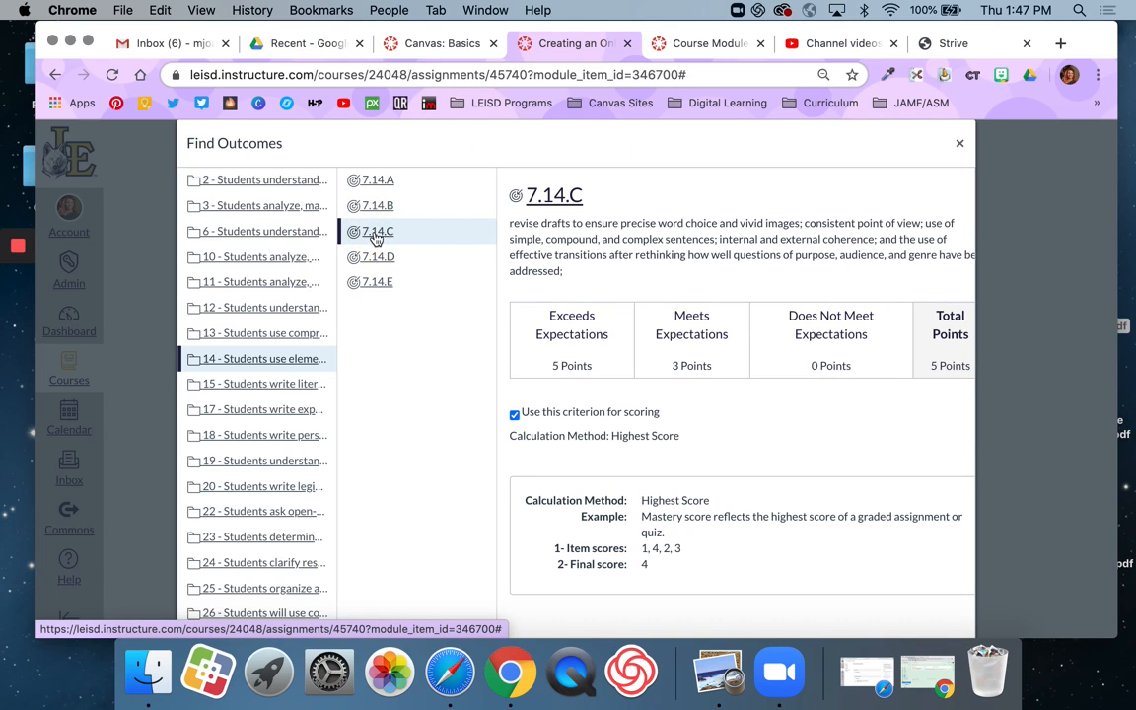
scroll(891, 548, "down", 5)
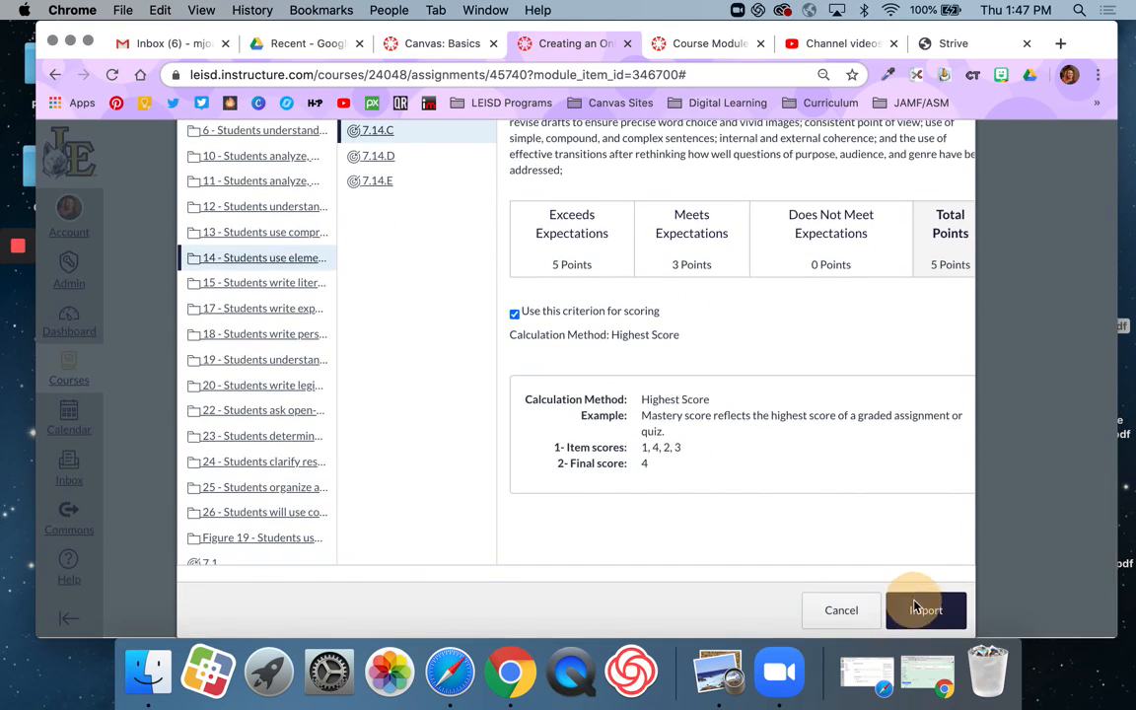
left_click(913, 606)
Step: Import outcome 7.10.A from group 10 of the ELAR Seventh Grade outcomes into the rubric, keeping it used for scoring
left_click(405, 355)
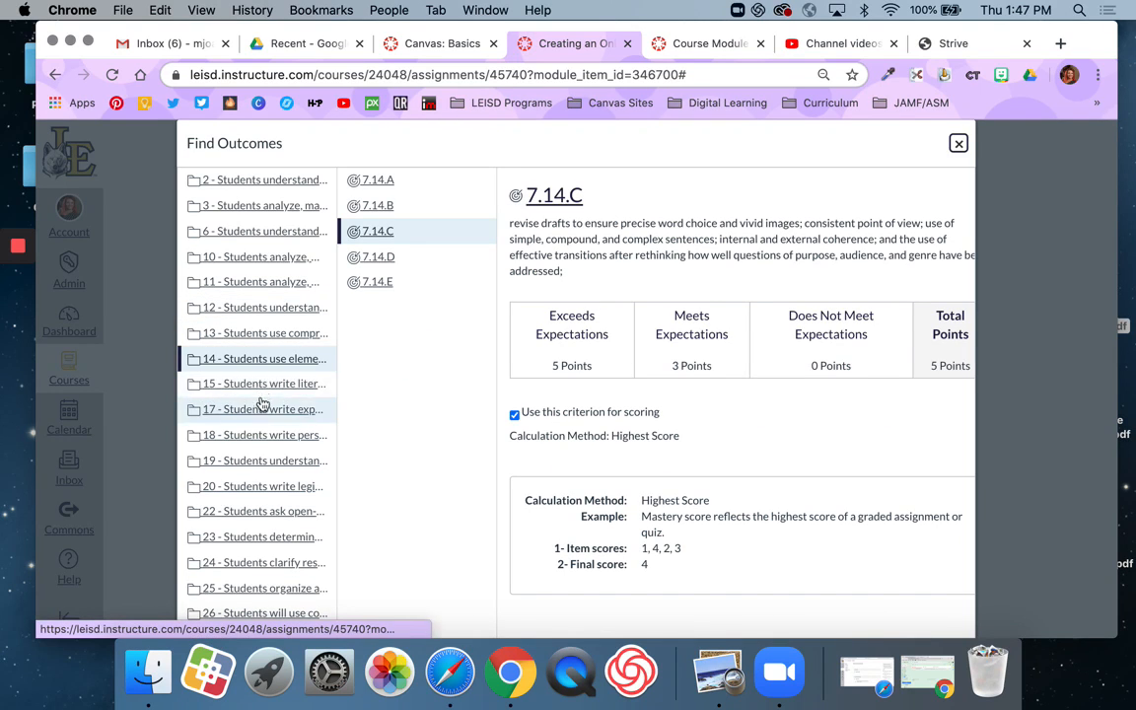
left_click(242, 255)
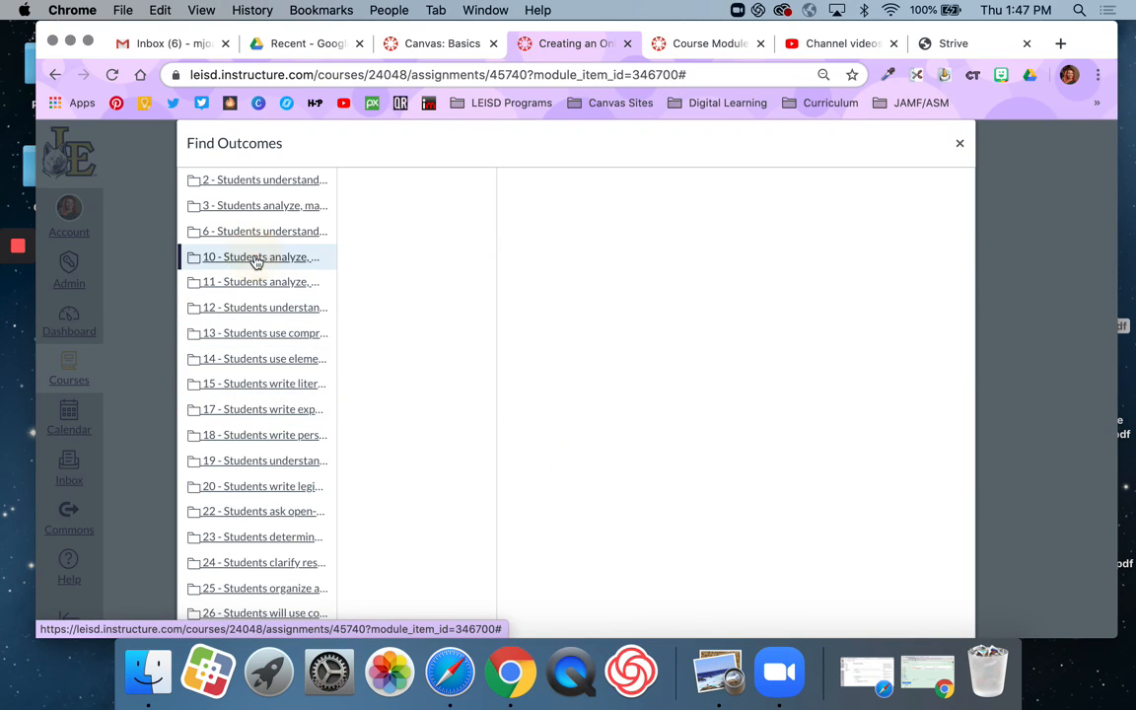
left_click(374, 204)
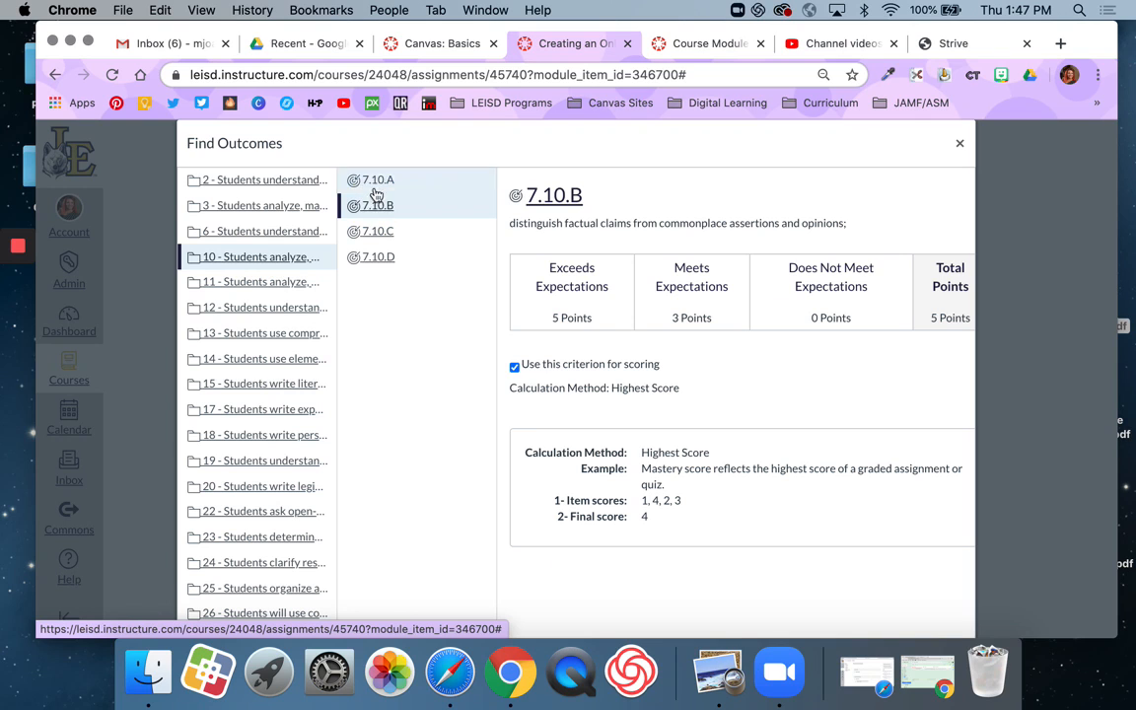
left_click(376, 187)
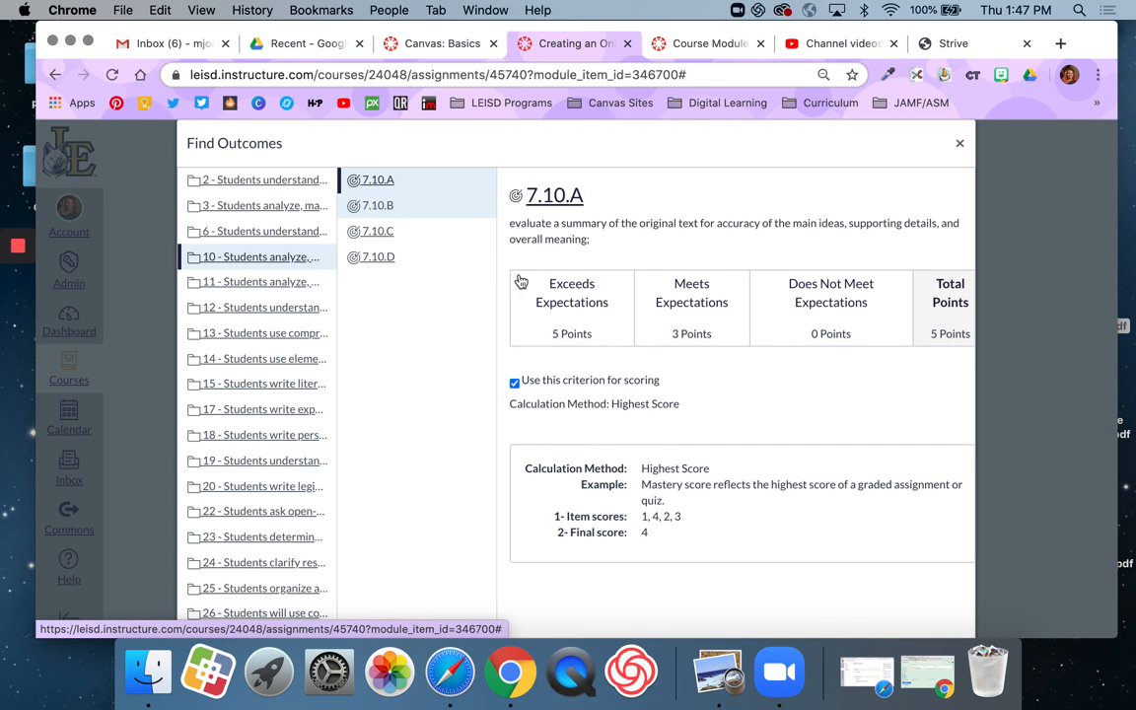
scroll(738, 424, "down", 1)
scroll(738, 424, "down", 2)
left_click(924, 608)
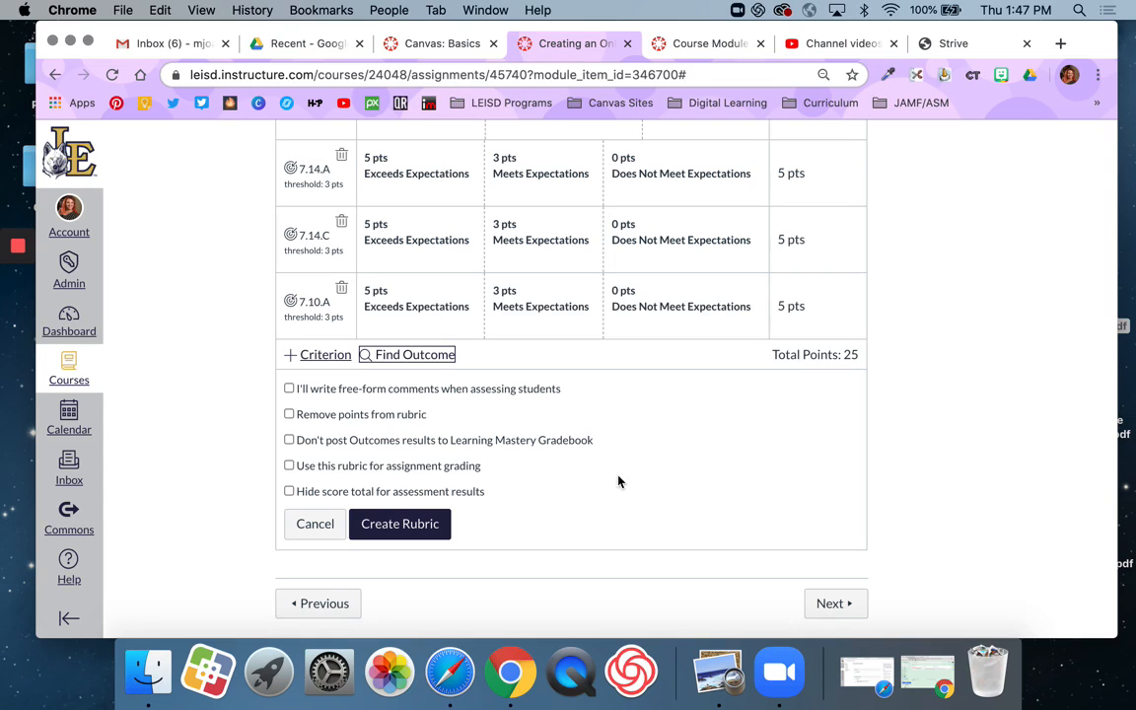
Step: Create the rubric with its use for assignment grading enabled, and change the assignment points to match the rubric total
scroll(680, 419, "up", 2)
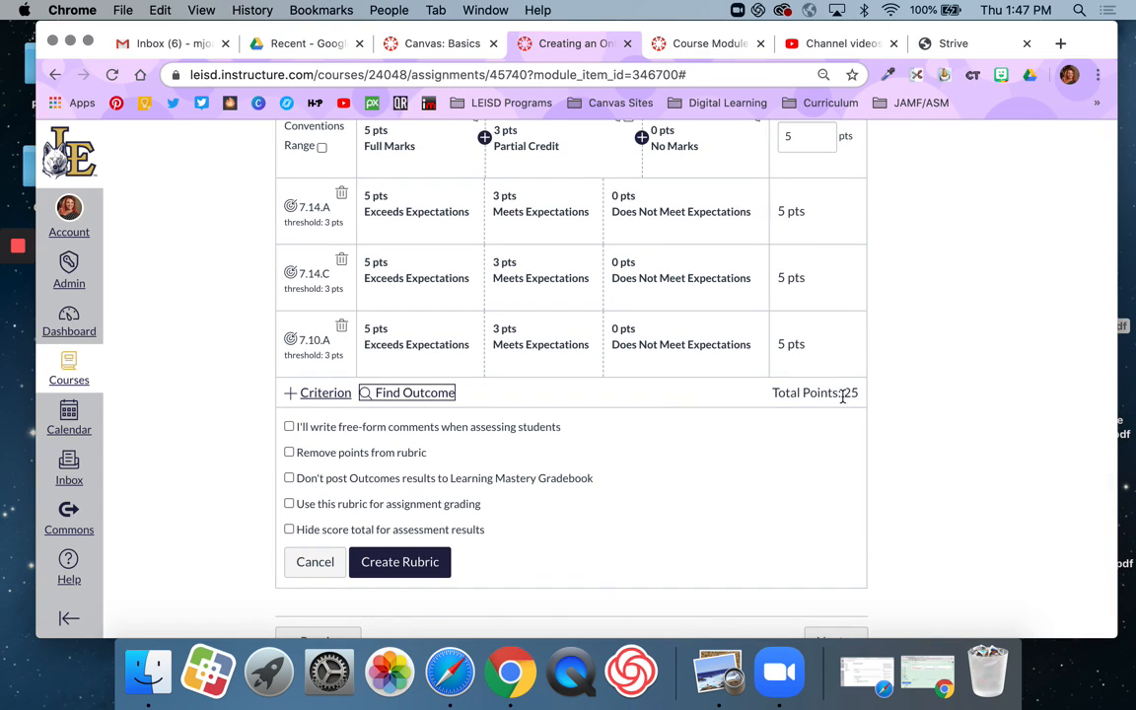
scroll(777, 493, "up", 2)
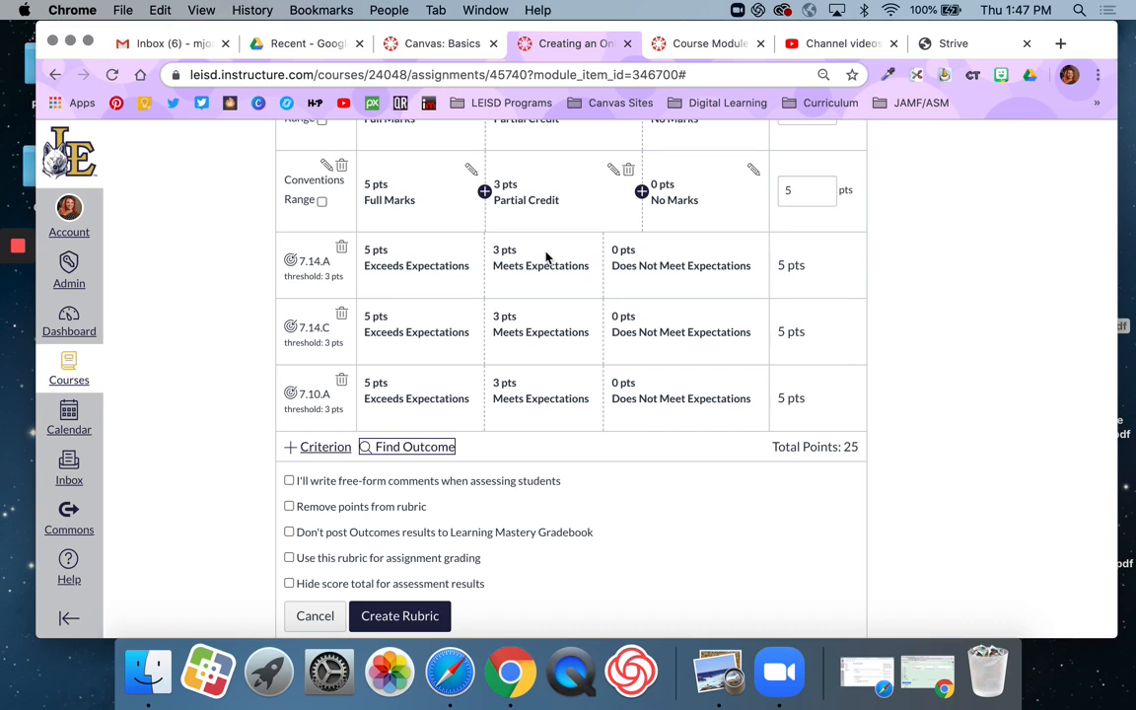
scroll(509, 465, "up", 3)
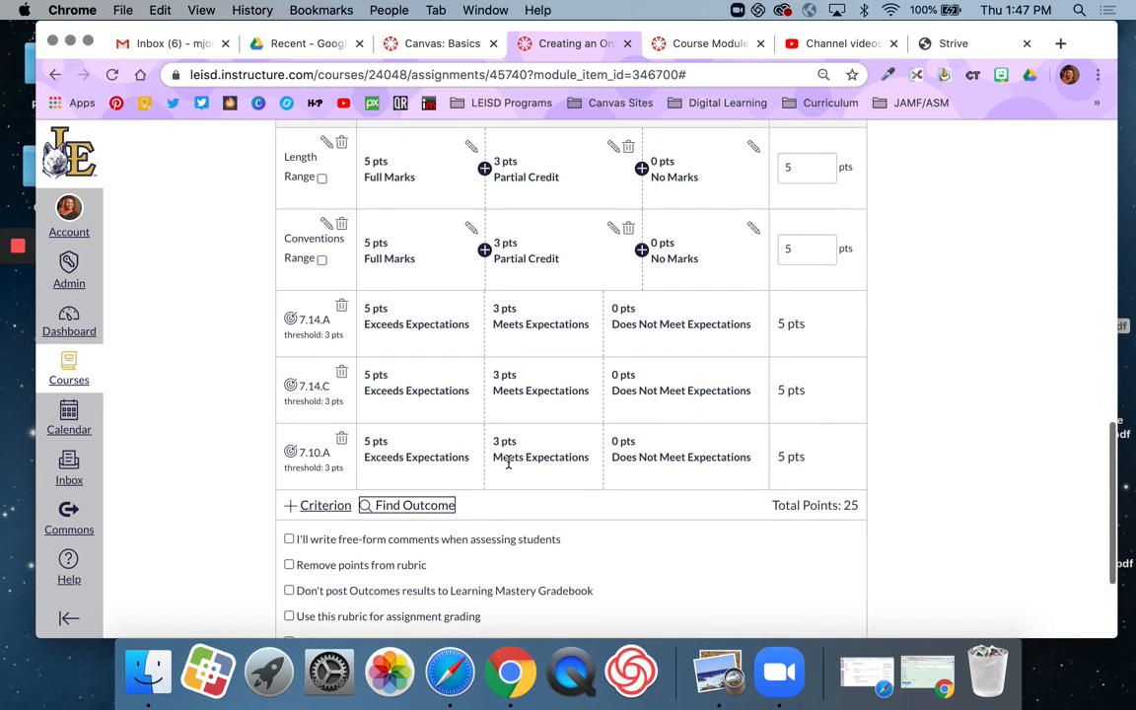
scroll(509, 465, "up", 1)
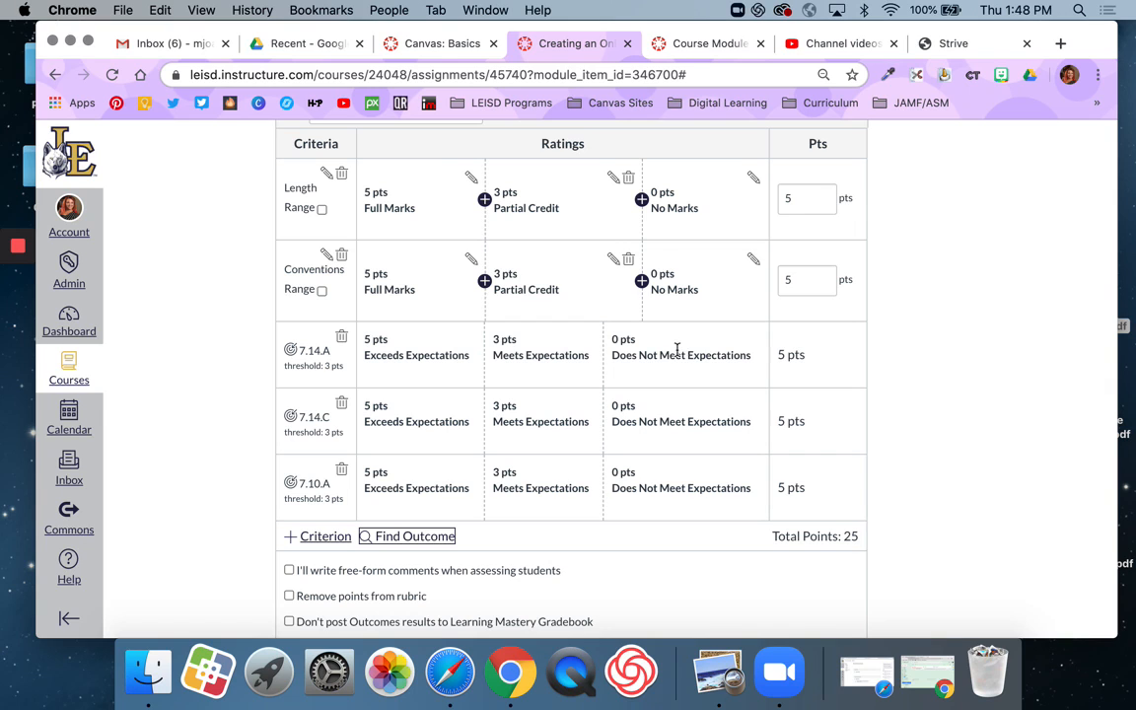
scroll(645, 440, "down", 5)
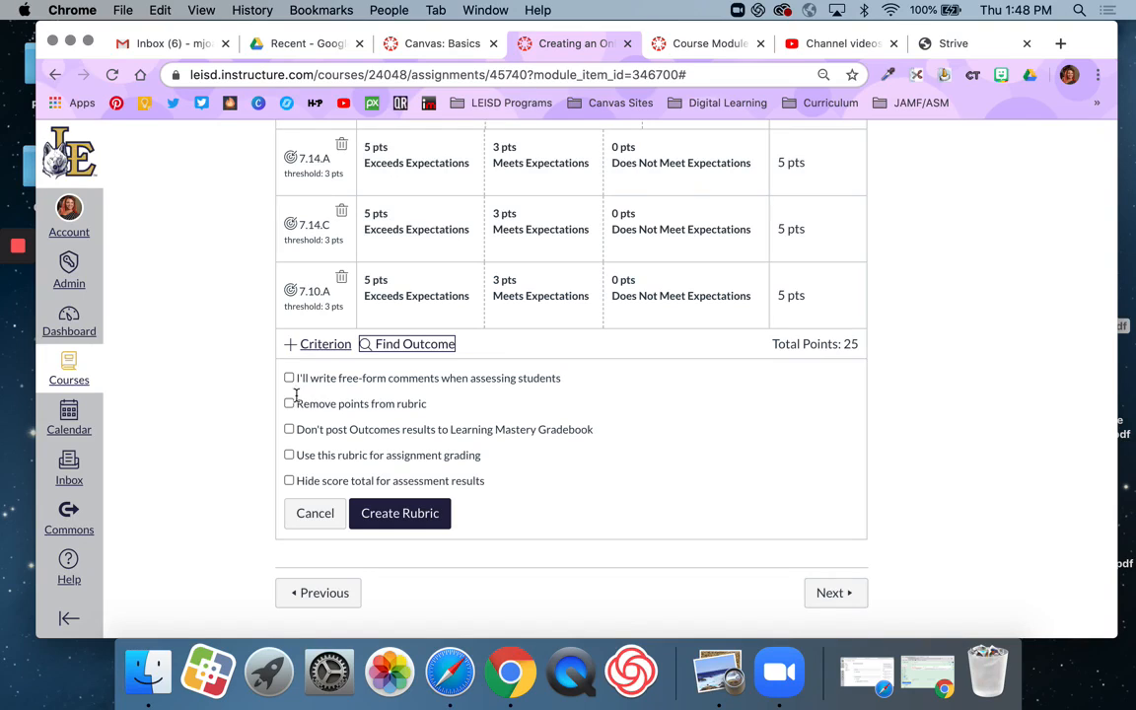
left_click(289, 455)
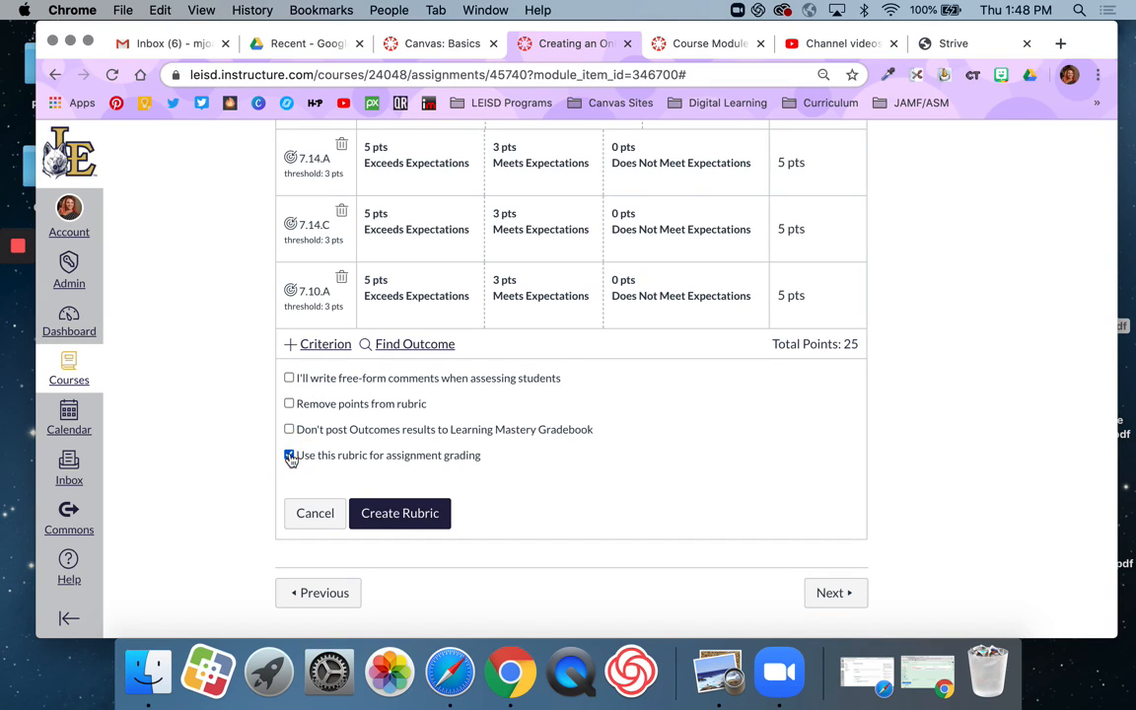
left_click(395, 520)
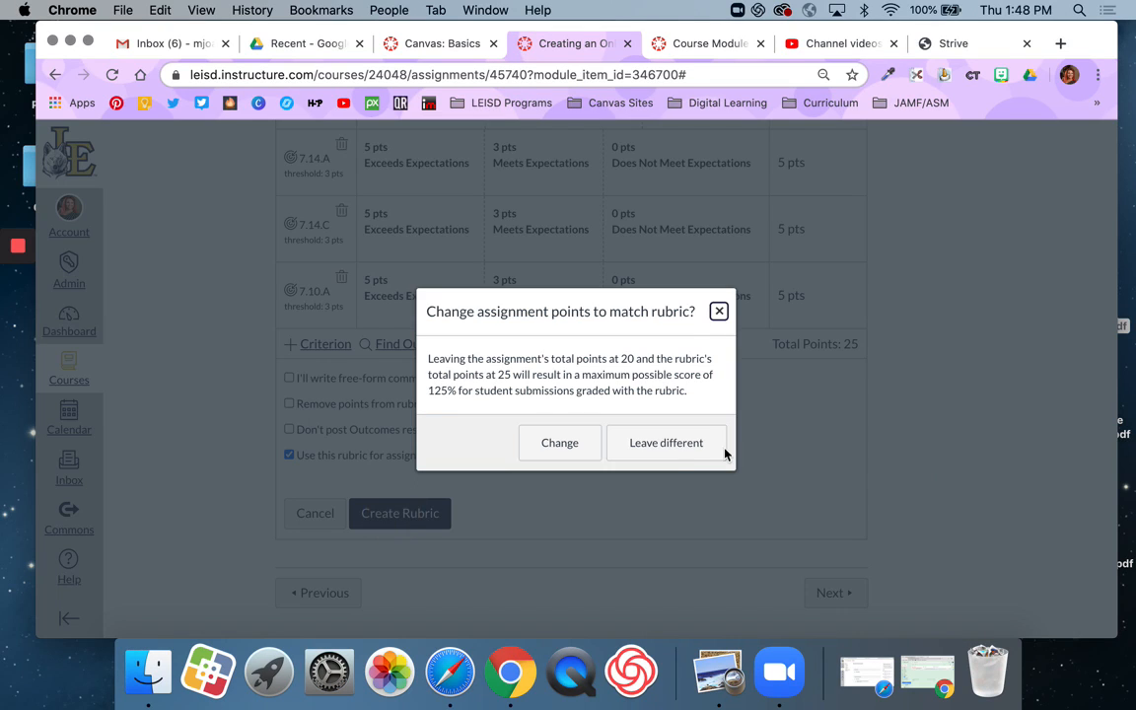
left_click(559, 443)
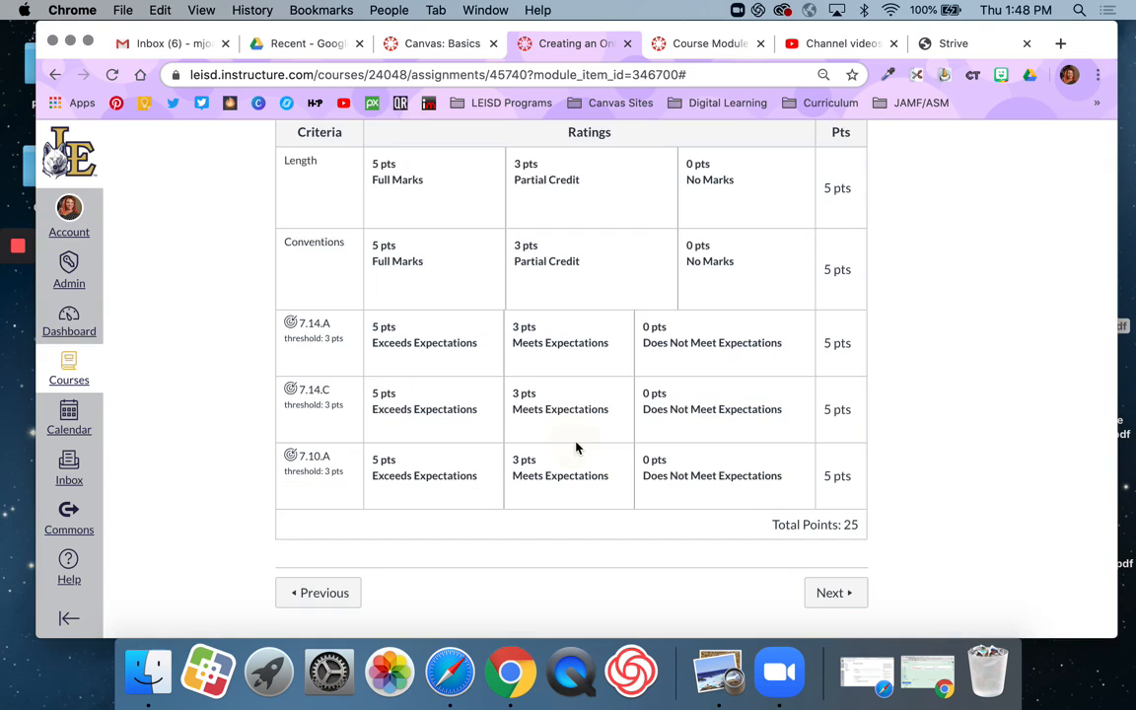
Step: Review the assignment's points and the criteria, ratings and total of the saved Summary Rubric
scroll(702, 406, "up", 3)
scroll(612, 307, "up", 3)
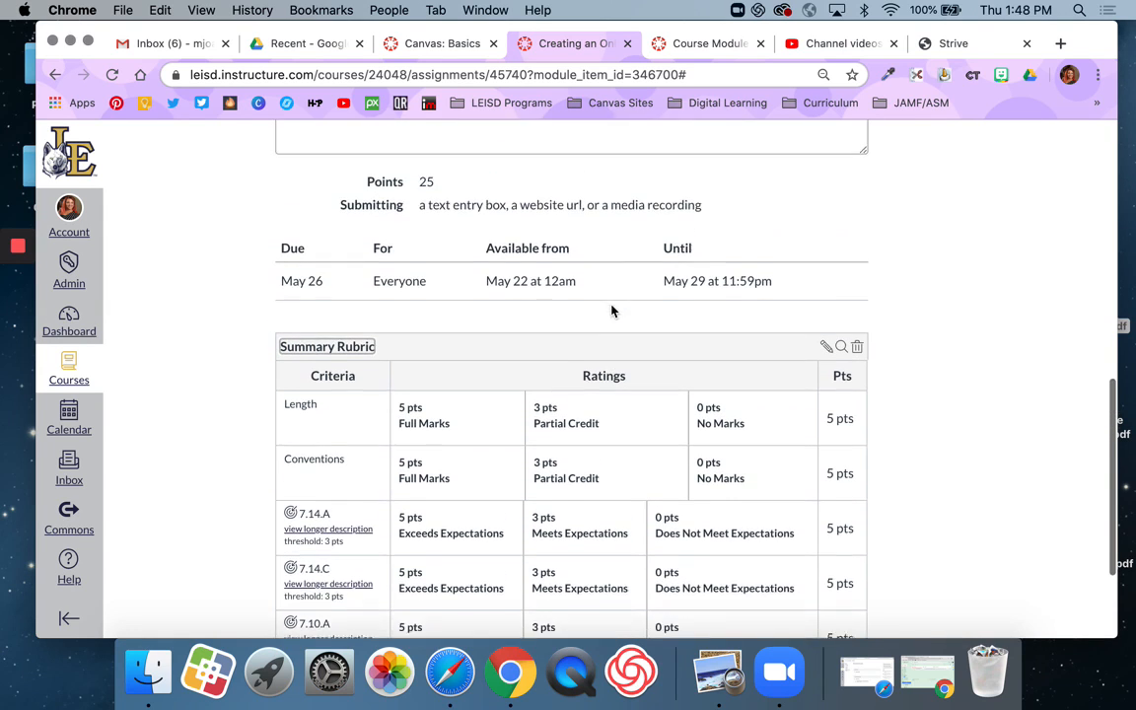
scroll(512, 405, "down", 3)
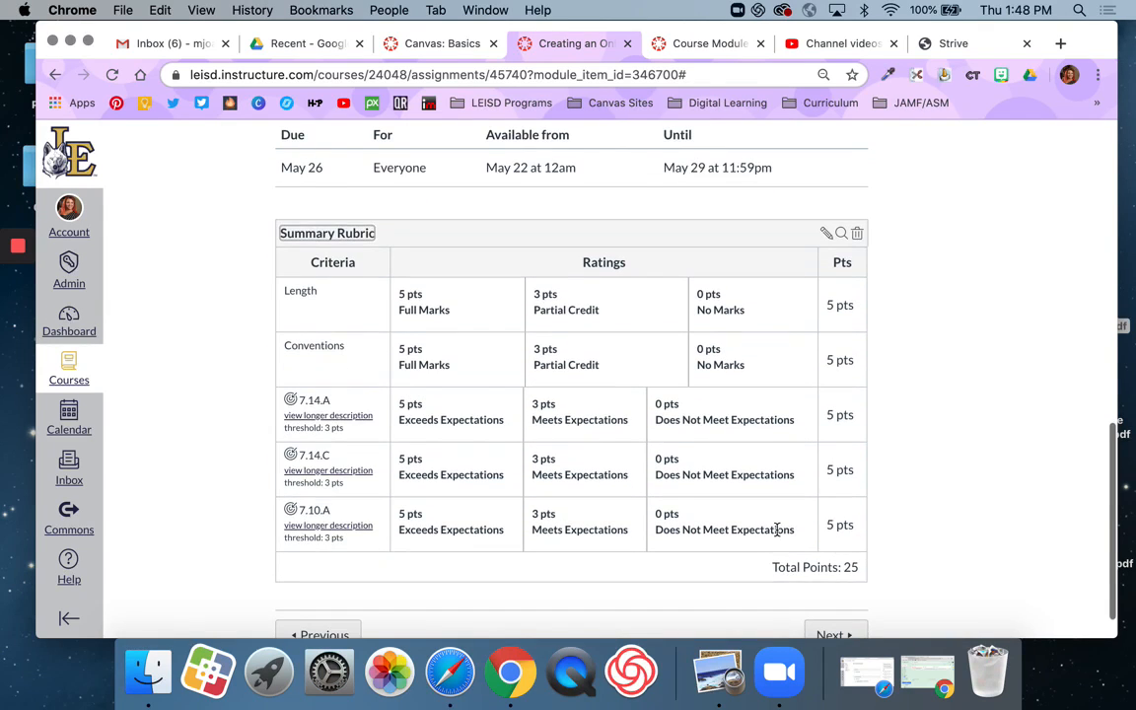
scroll(634, 390, "up", 2)
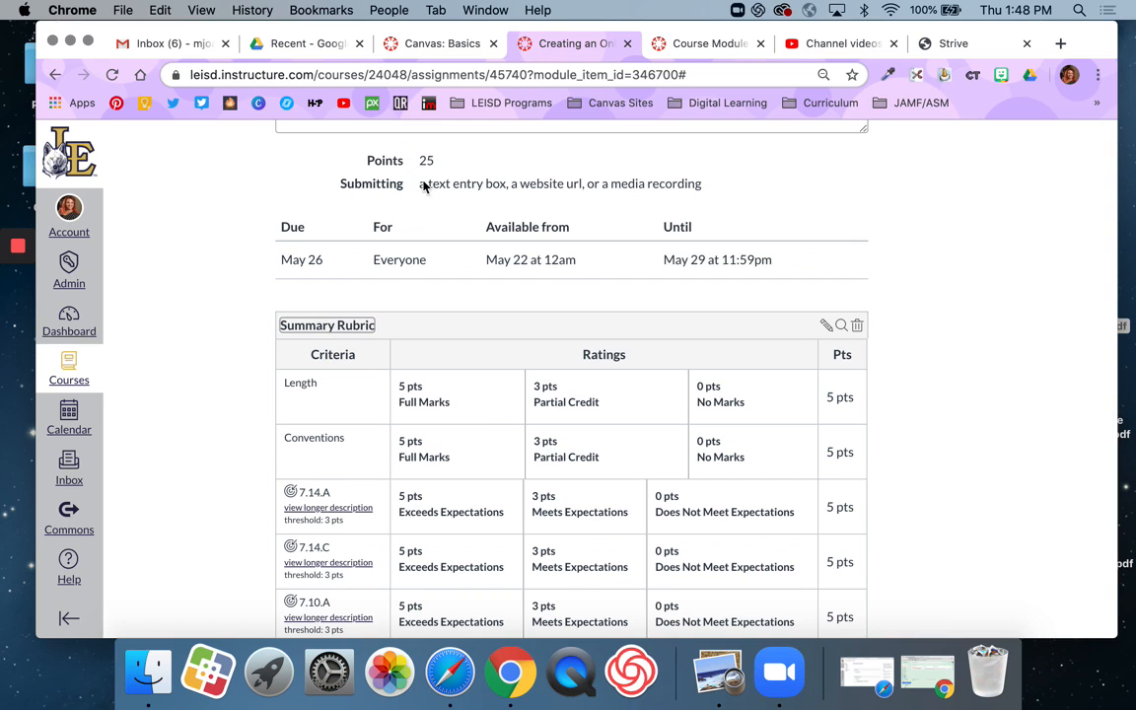
scroll(520, 385, "down", 2)
scroll(825, 505, "down", 1)
scroll(831, 511, "up", 5)
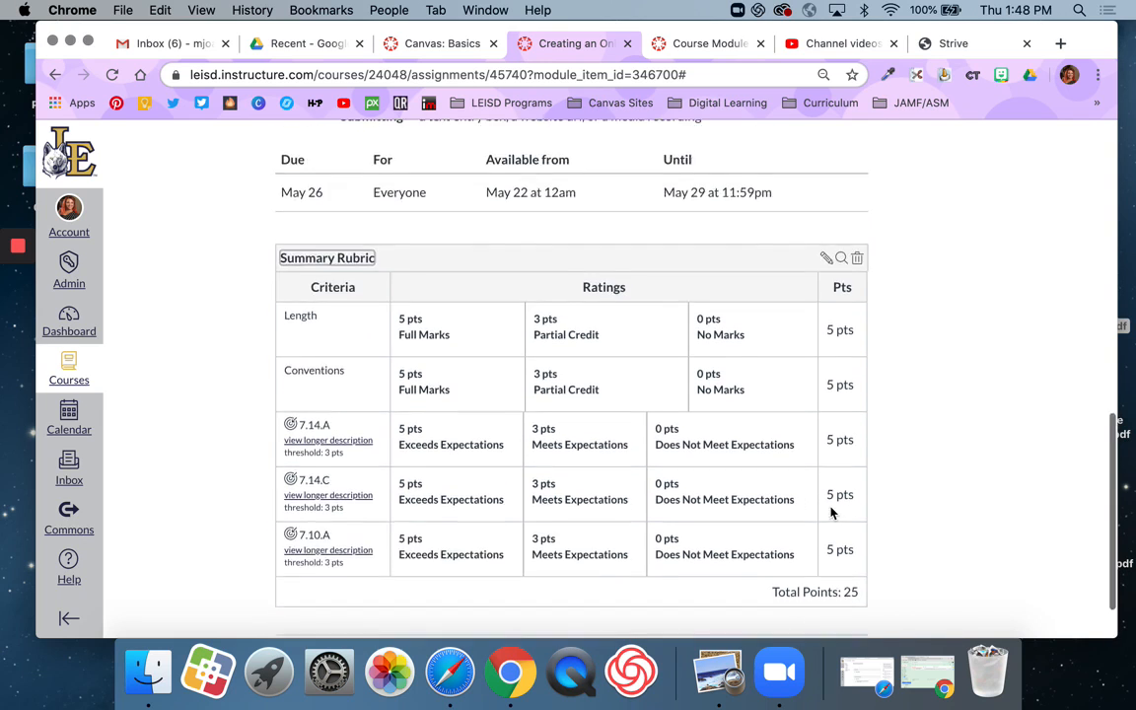
Step: Open the assignment in SpeedGrader and show the rubric for the Test Student who has a submission
scroll(831, 511, "up", 8)
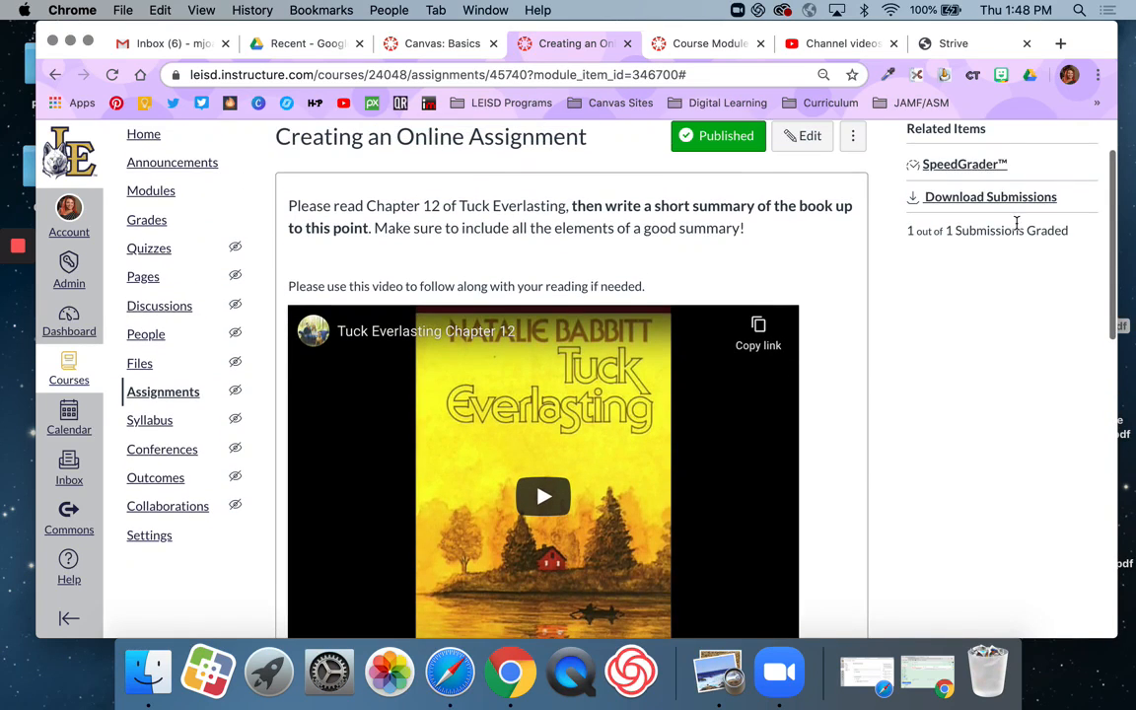
left_click(953, 172)
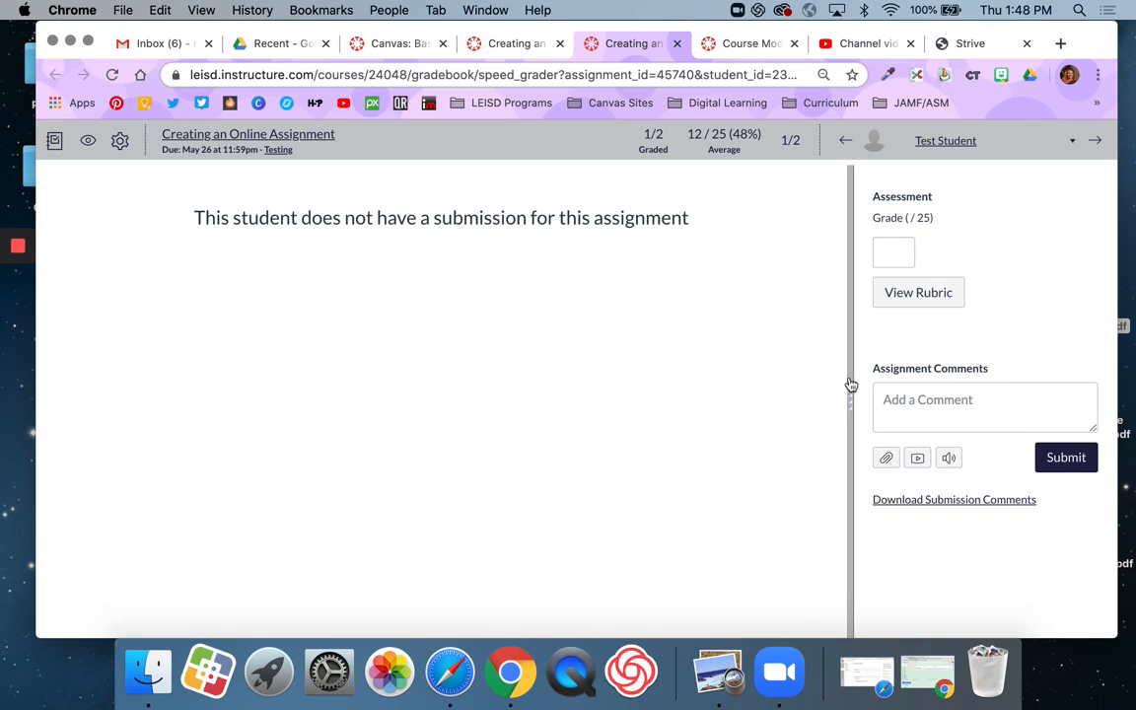
left_click(969, 140)
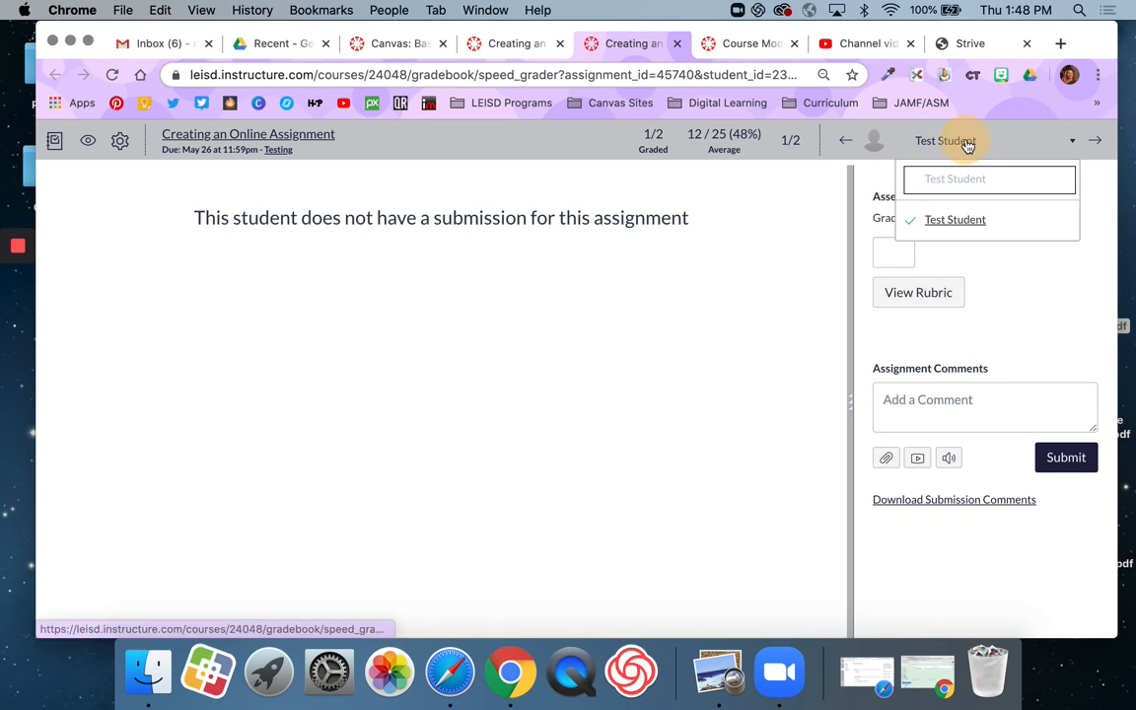
left_click(964, 221)
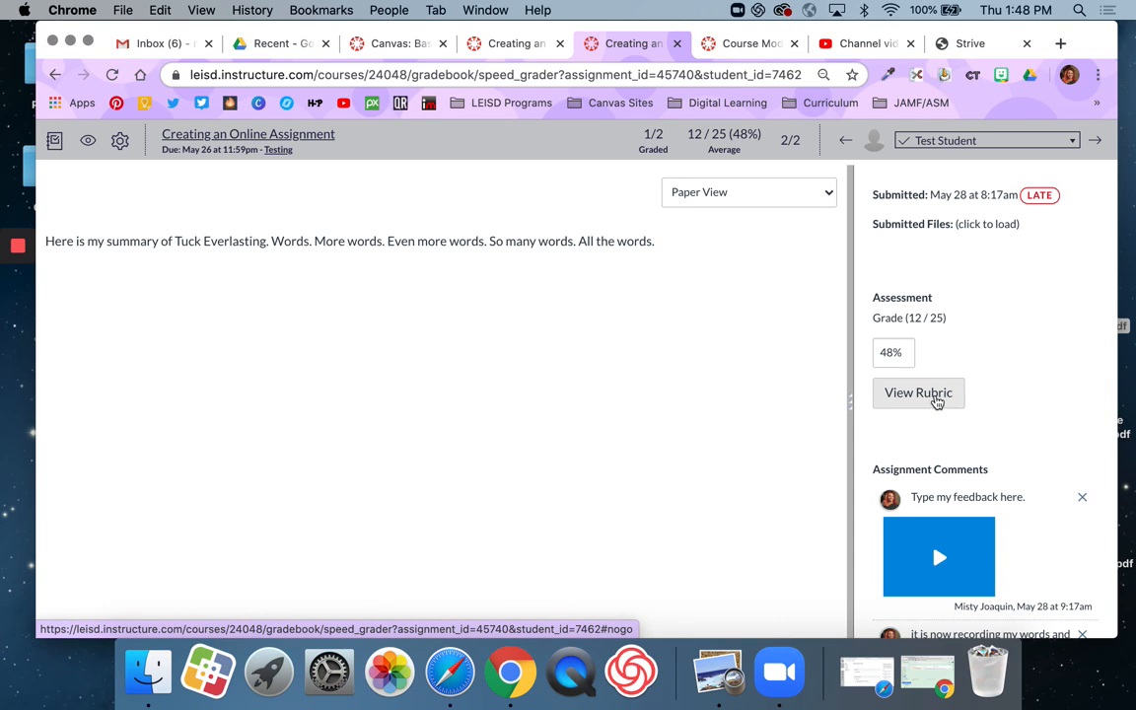
left_click(937, 400)
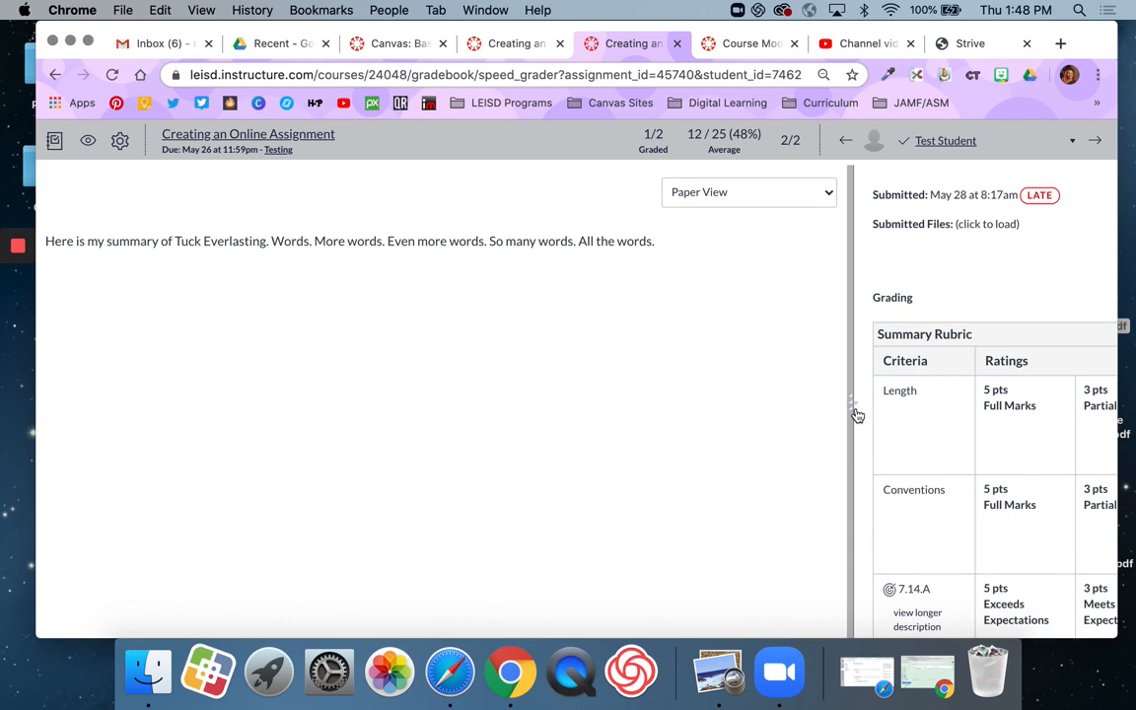
Step: Try to widen the grading pane so the Summary Rubric fits beside the student's submission
left_click_drag(854, 409, 690, 416)
left_click_drag(853, 412, 509, 432)
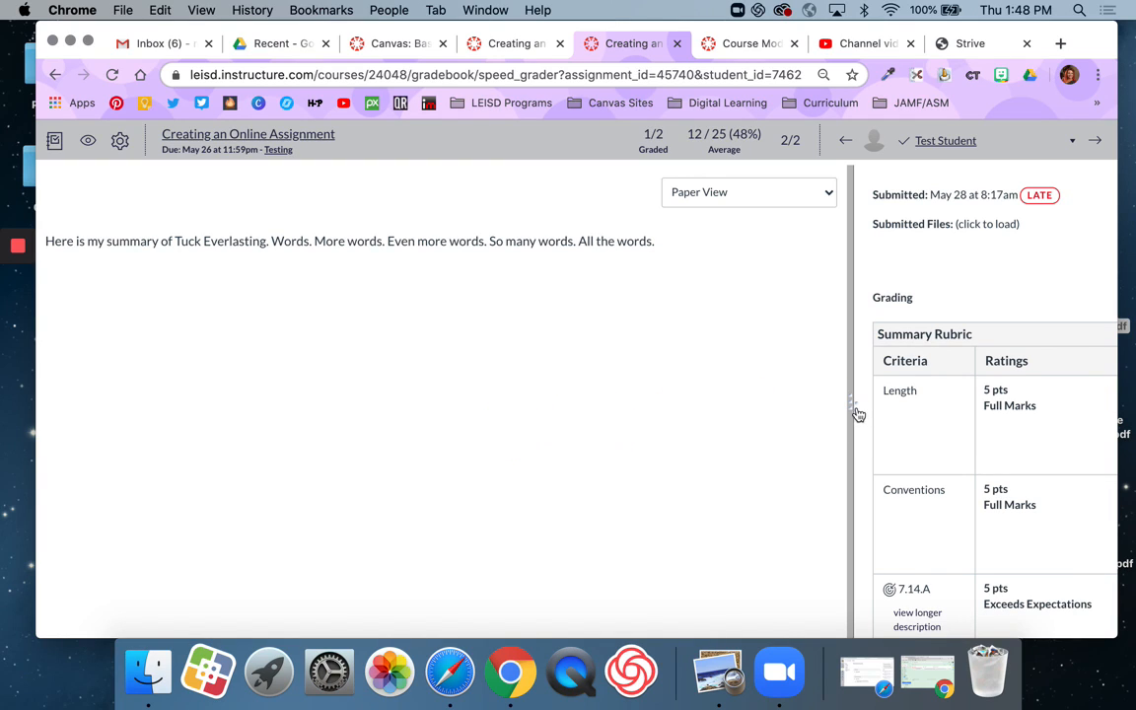
left_click_drag(858, 415, 589, 424)
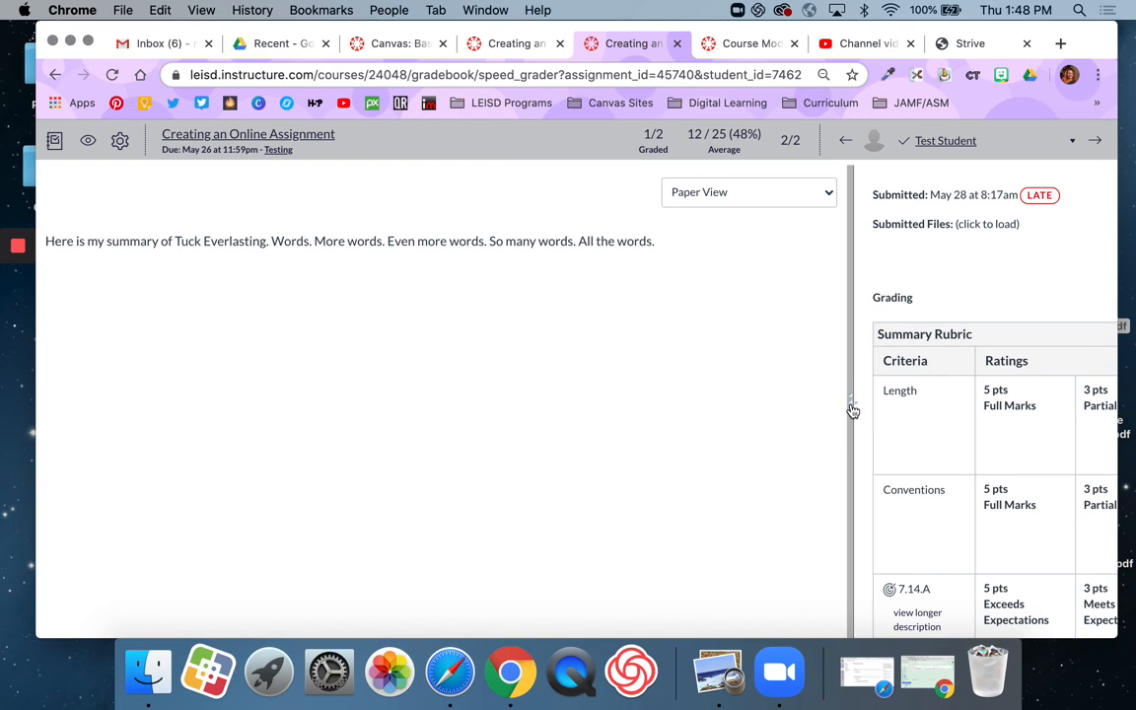
left_click_drag(853, 410, 567, 422)
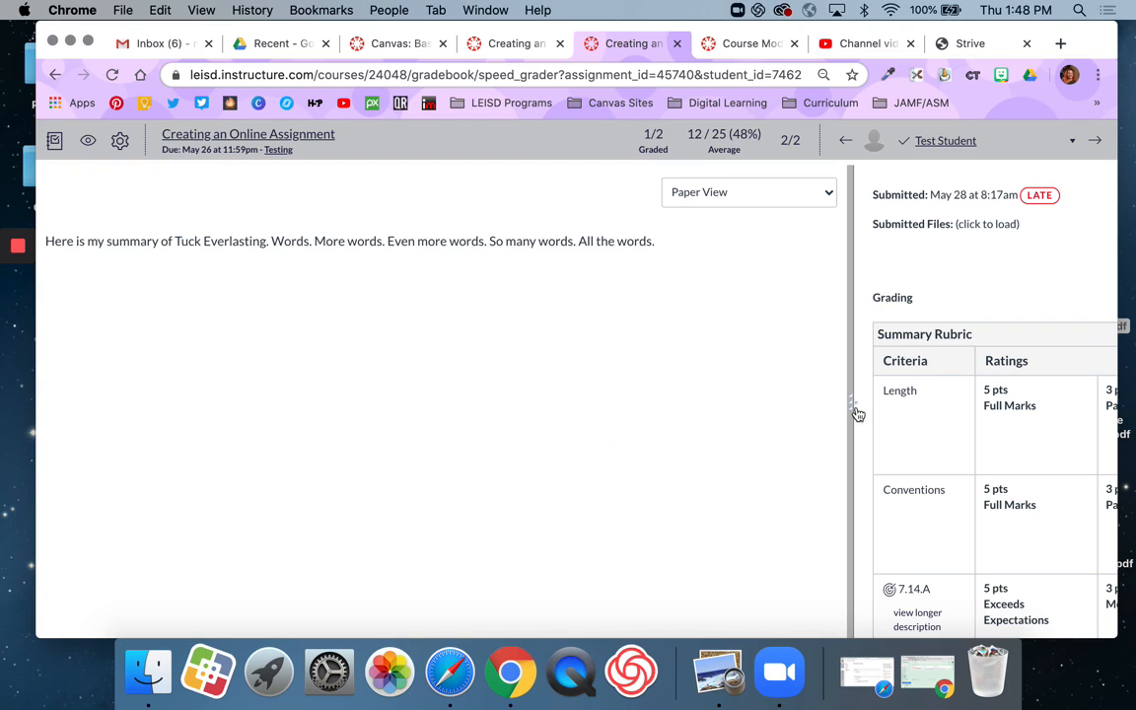
left_click_drag(857, 414, 646, 410)
left_click(850, 349)
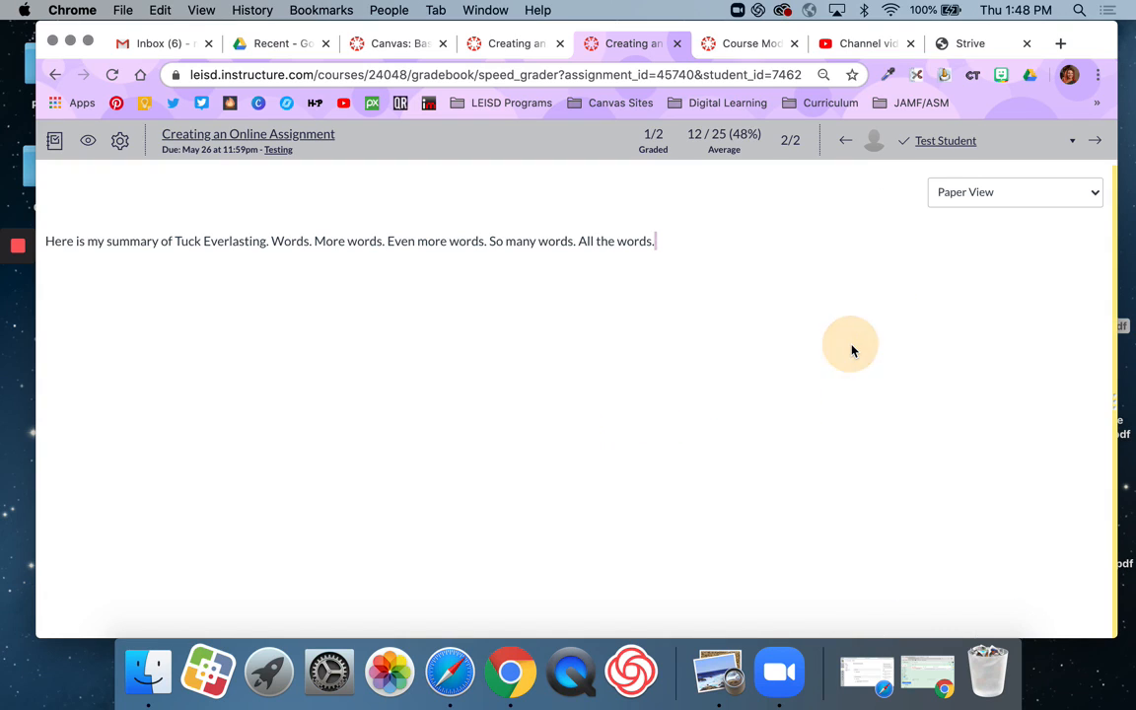
left_click(1116, 296)
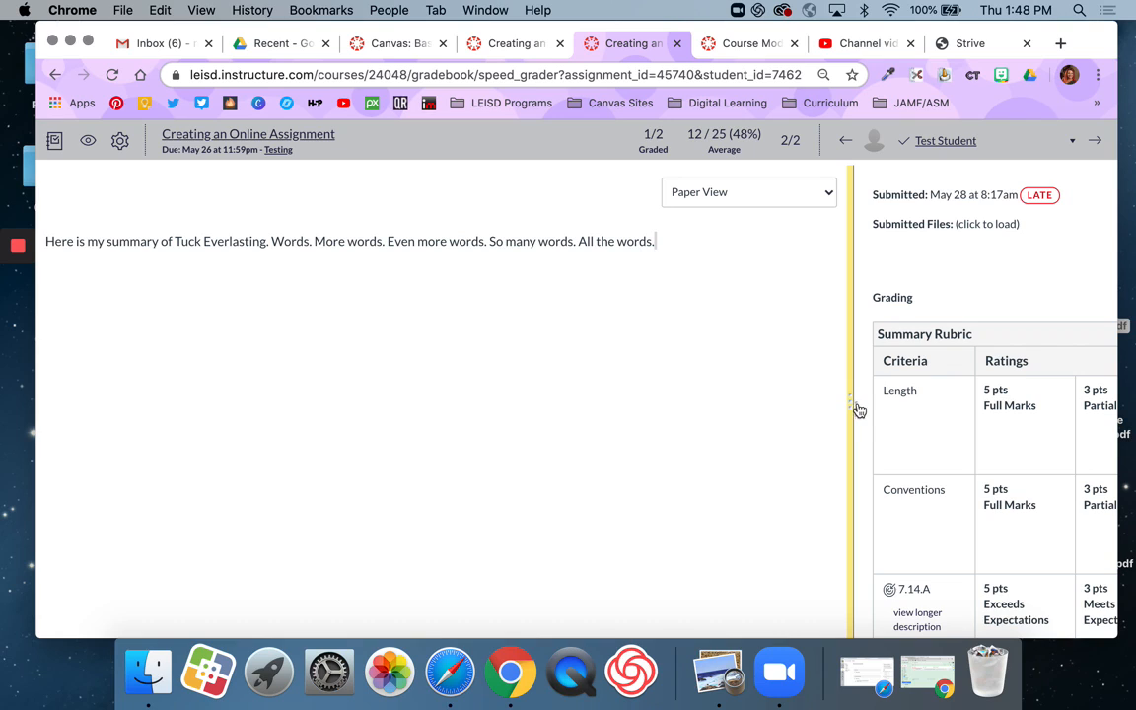
left_click_drag(857, 410, 629, 431)
left_click_drag(858, 421, 763, 424)
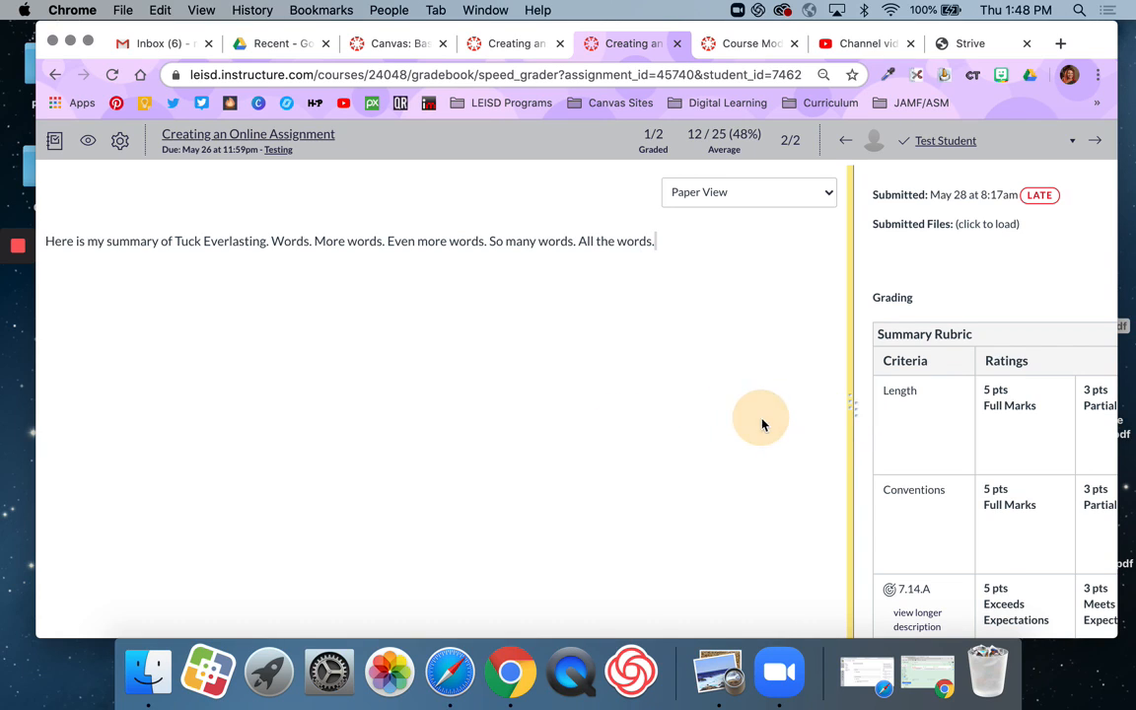
left_click(857, 411)
left_click_drag(857, 412, 698, 411)
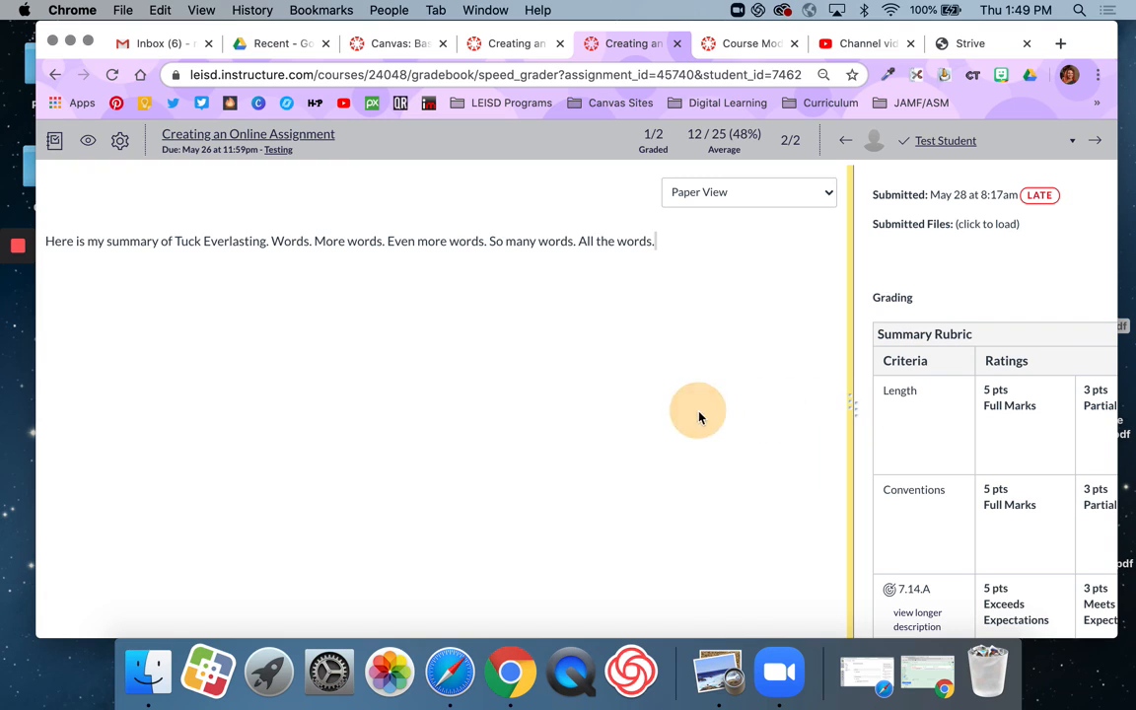
left_click_drag(854, 412, 683, 421)
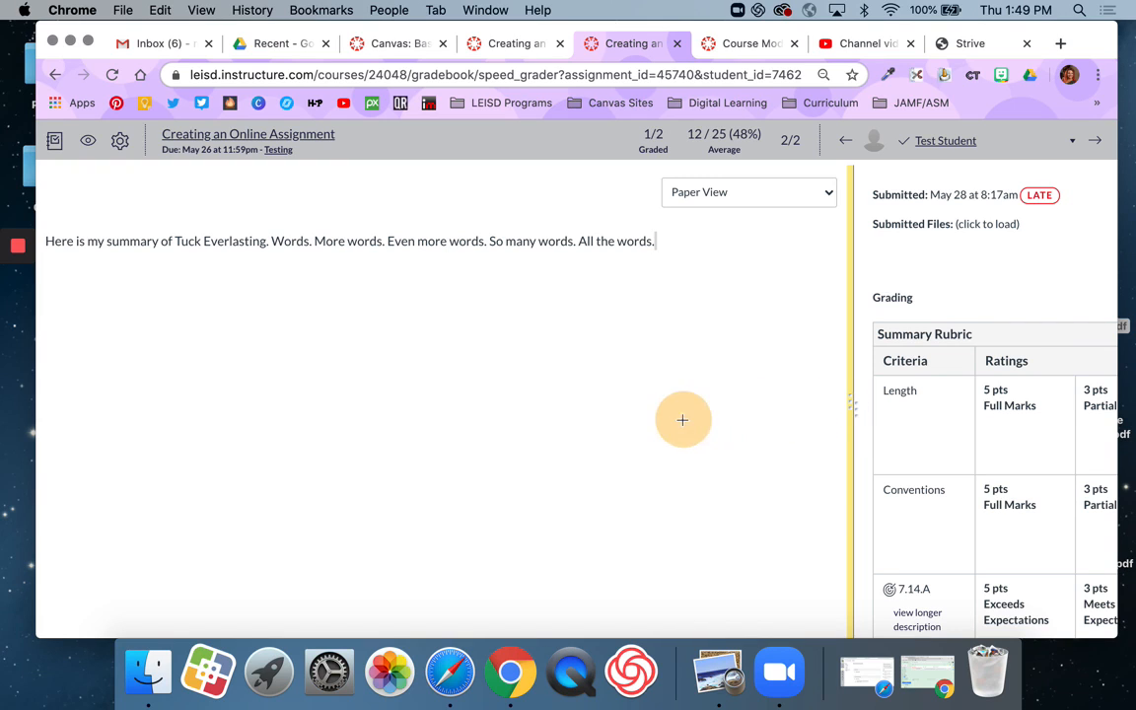
scroll(964, 395, "right", 2)
scroll(964, 392, "left", 1)
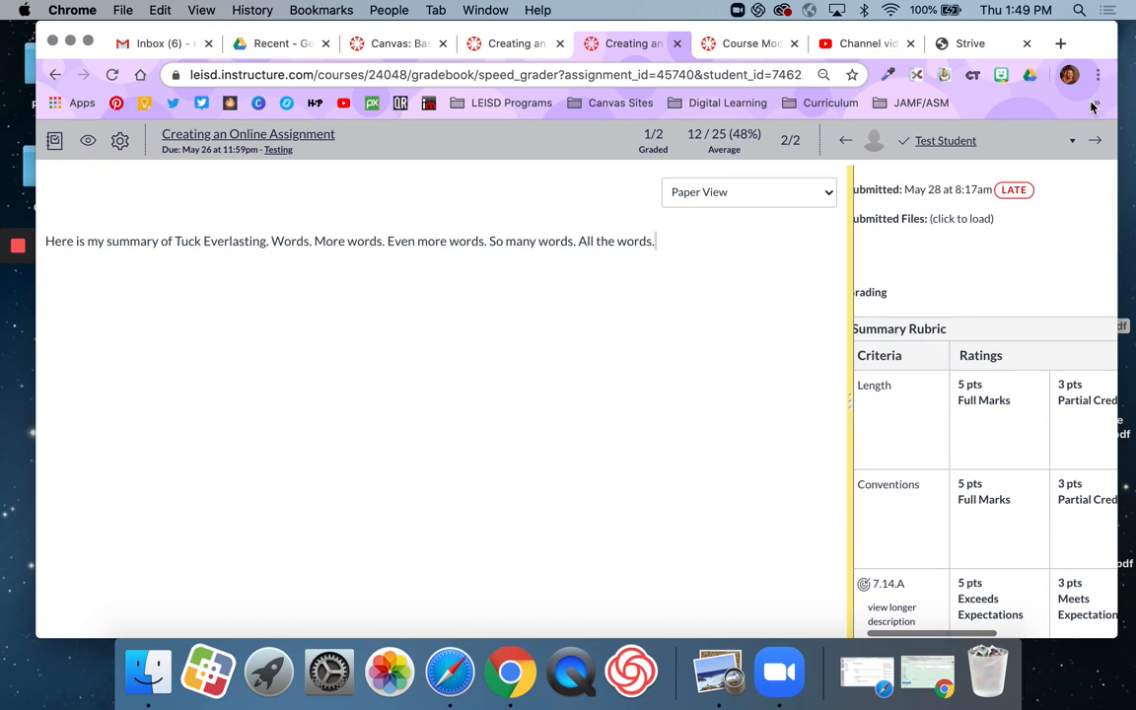
Step: Move the divider between the submission and the grading pane until the rubric's criteria, ratings and points columns all fit
left_click(854, 401)
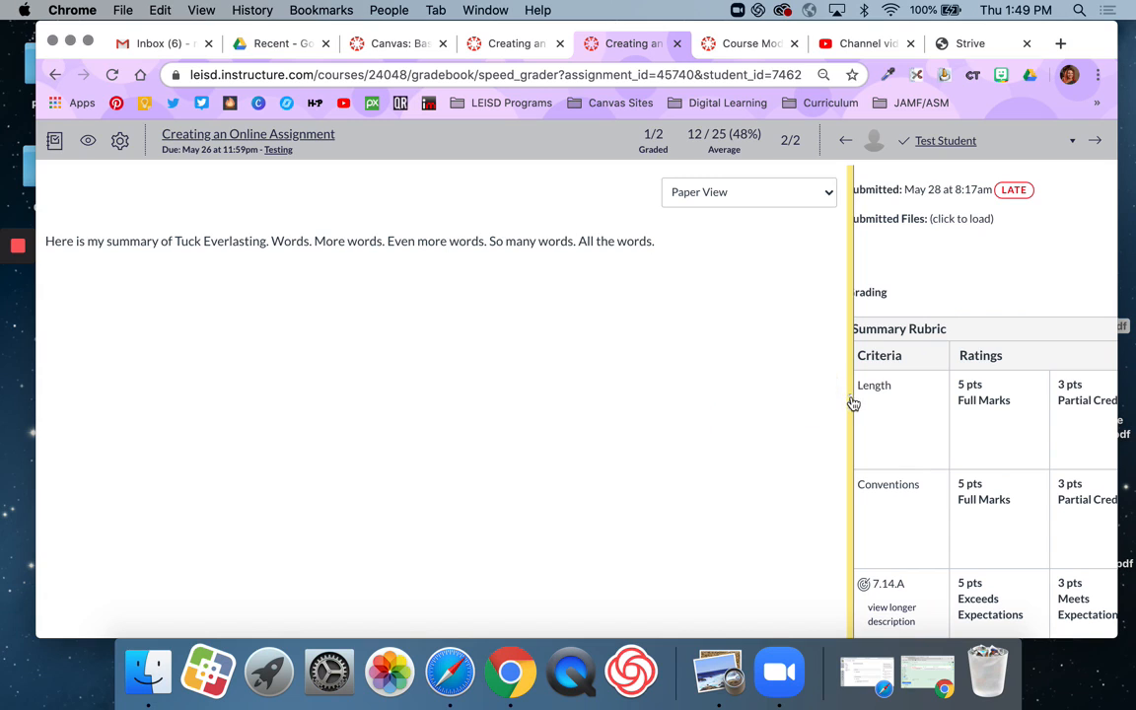
left_click_drag(852, 400, 348, 400)
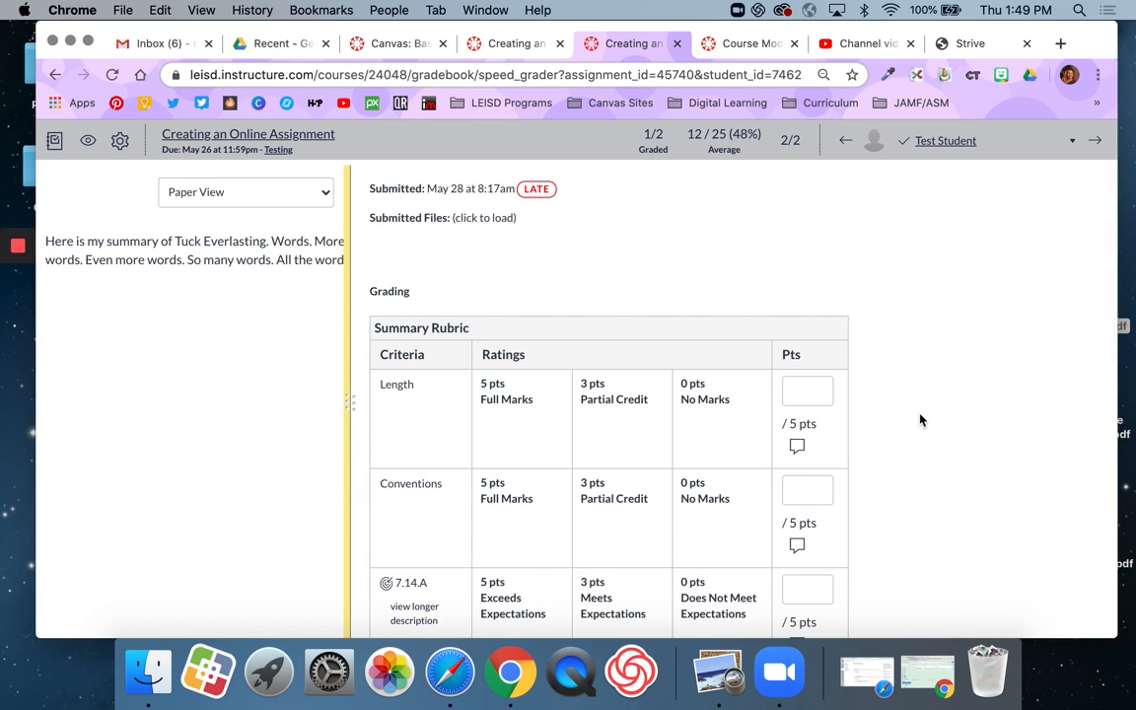
Step: Rate the Length and Conventions criteria of the Summary Rubric as Partial Credit, 3 pts each
scroll(920, 419, "down", 2)
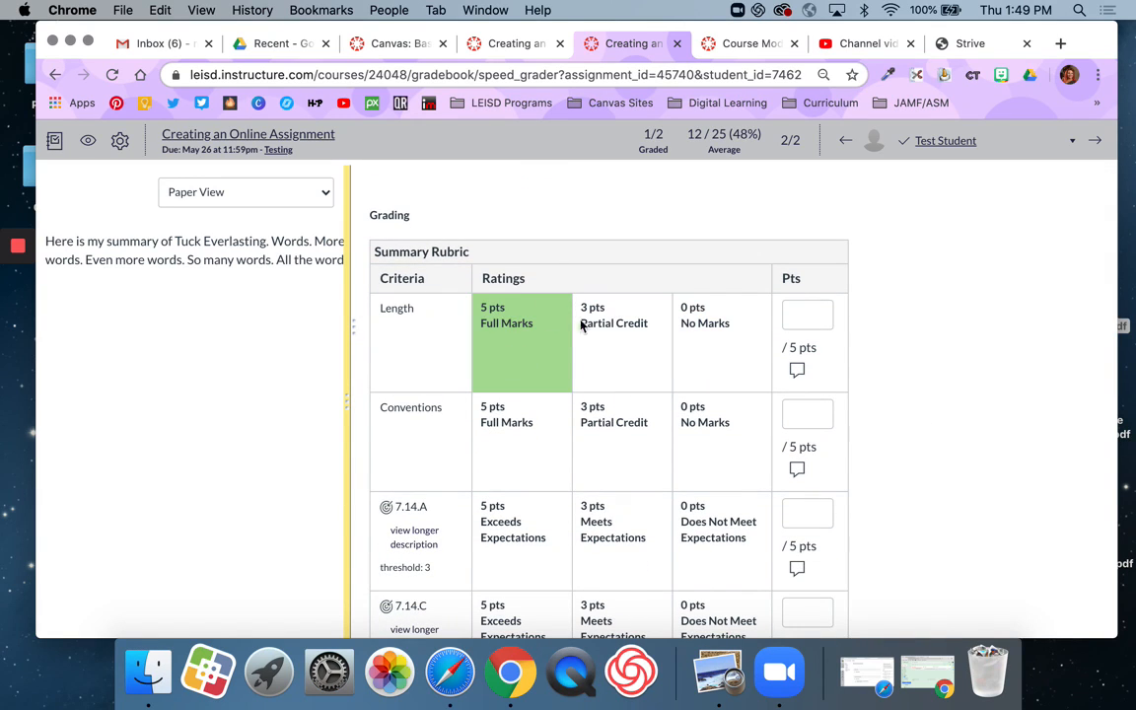
left_click(601, 338)
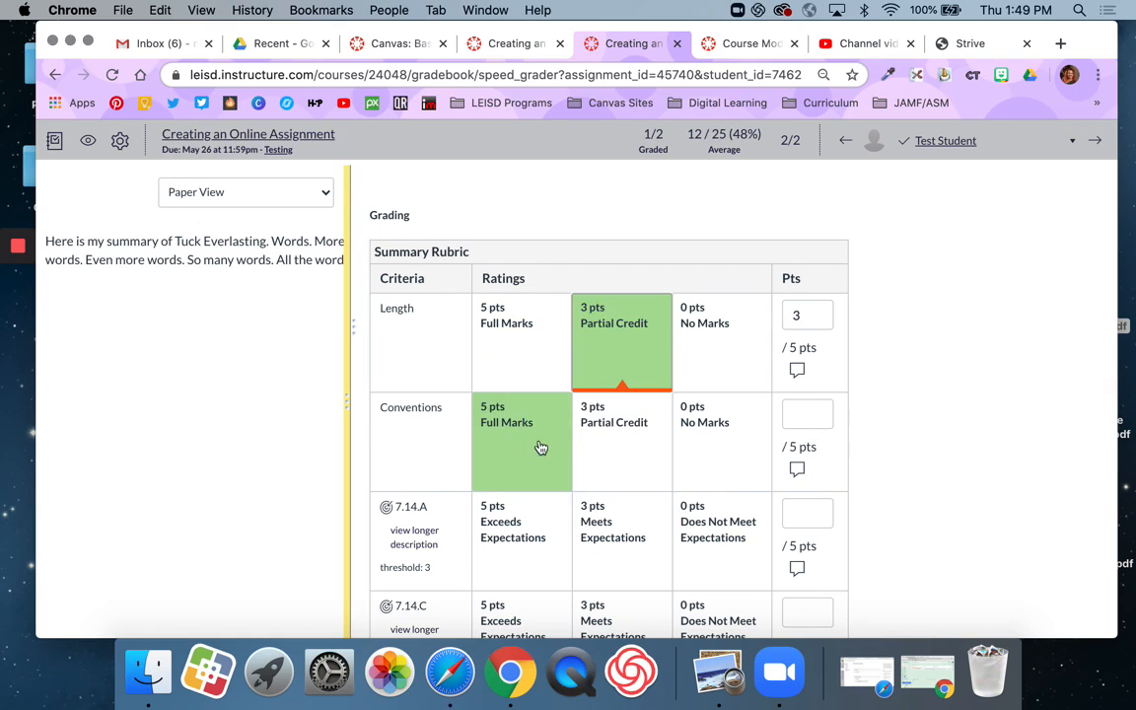
left_click(608, 444)
Step: Rate outcome 7.14.A as Exceeds Expectations (5 pts), and outcomes 7.14.C and 7.10.A as Meets Expectations (3 pts each)
scroll(619, 479, "down", 2)
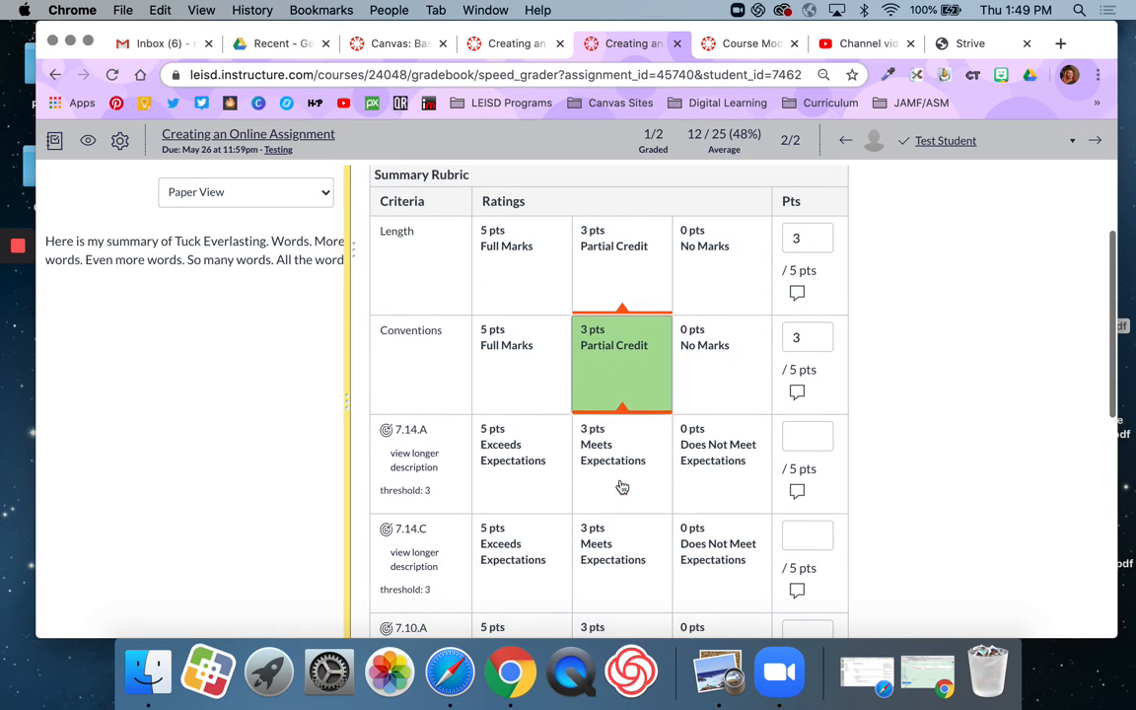
left_click(530, 462)
scroll(600, 558, "down", 3)
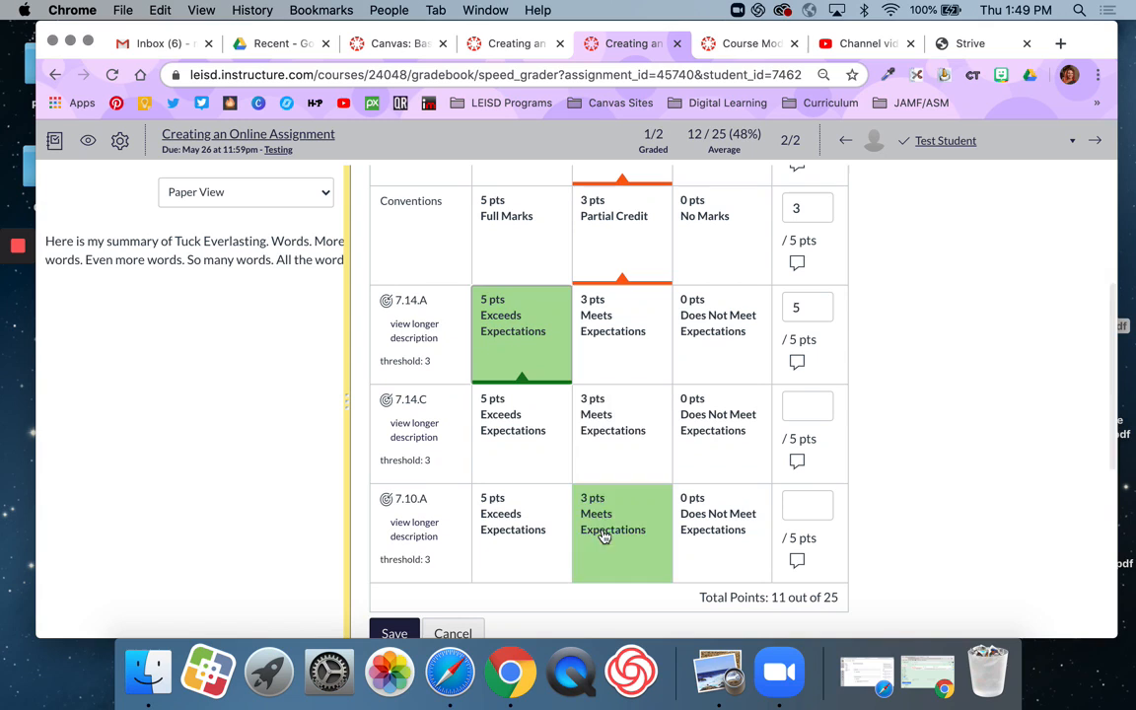
left_click(623, 446)
left_click(629, 522)
Step: Check the points given for each criterion and the rubric total, and save the rubric assessment
scroll(768, 475, "up", 2)
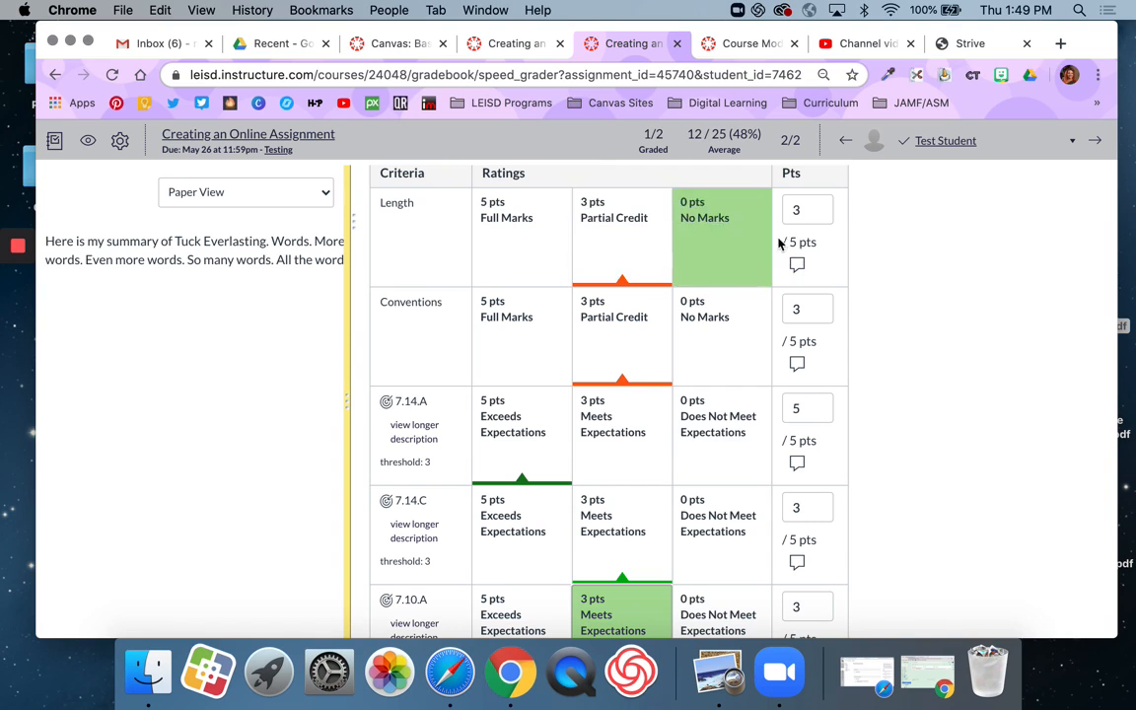
scroll(533, 252, "down", 1)
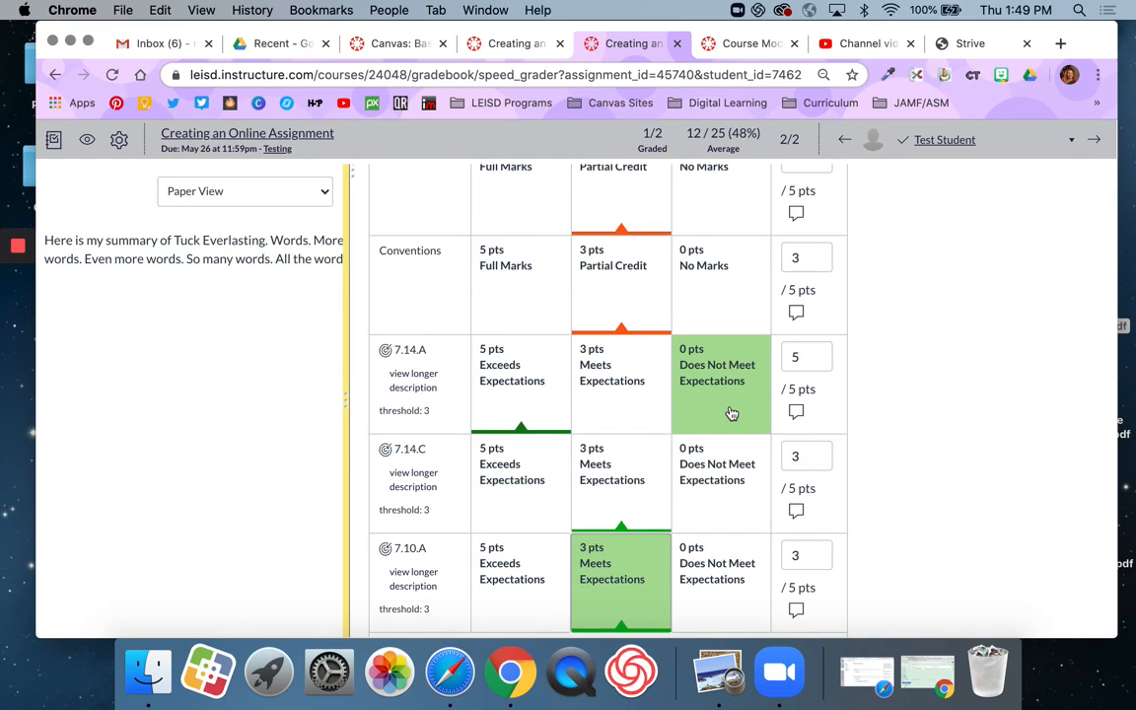
scroll(731, 413, "down", 3)
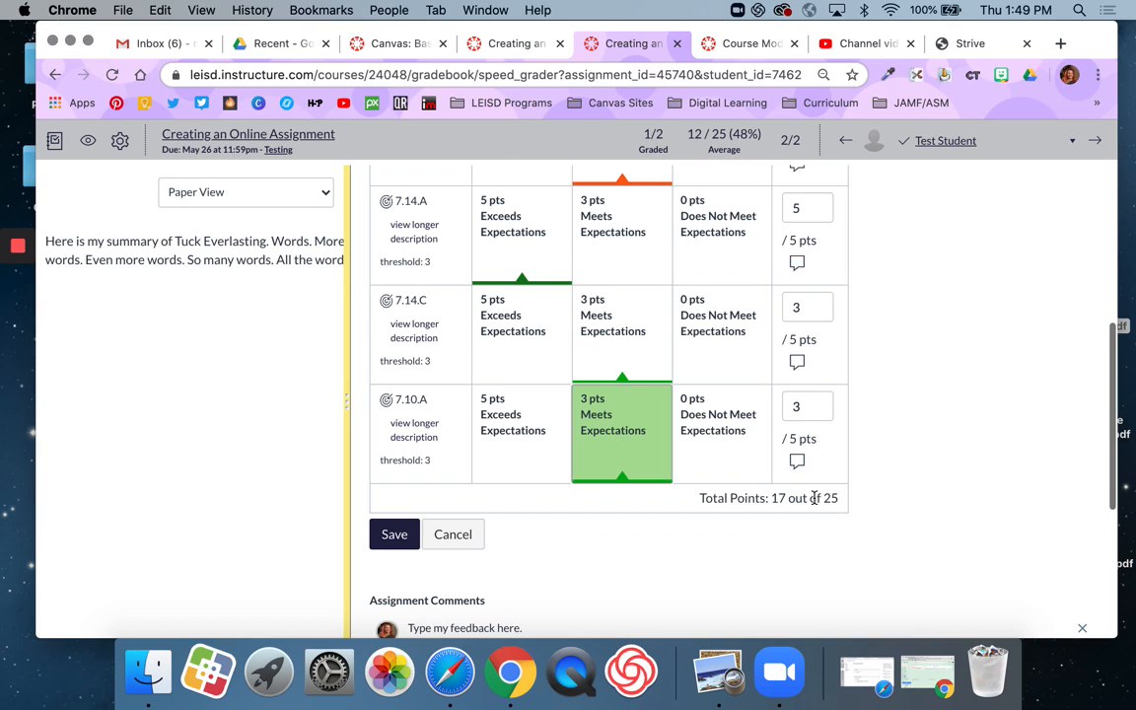
left_click(403, 530)
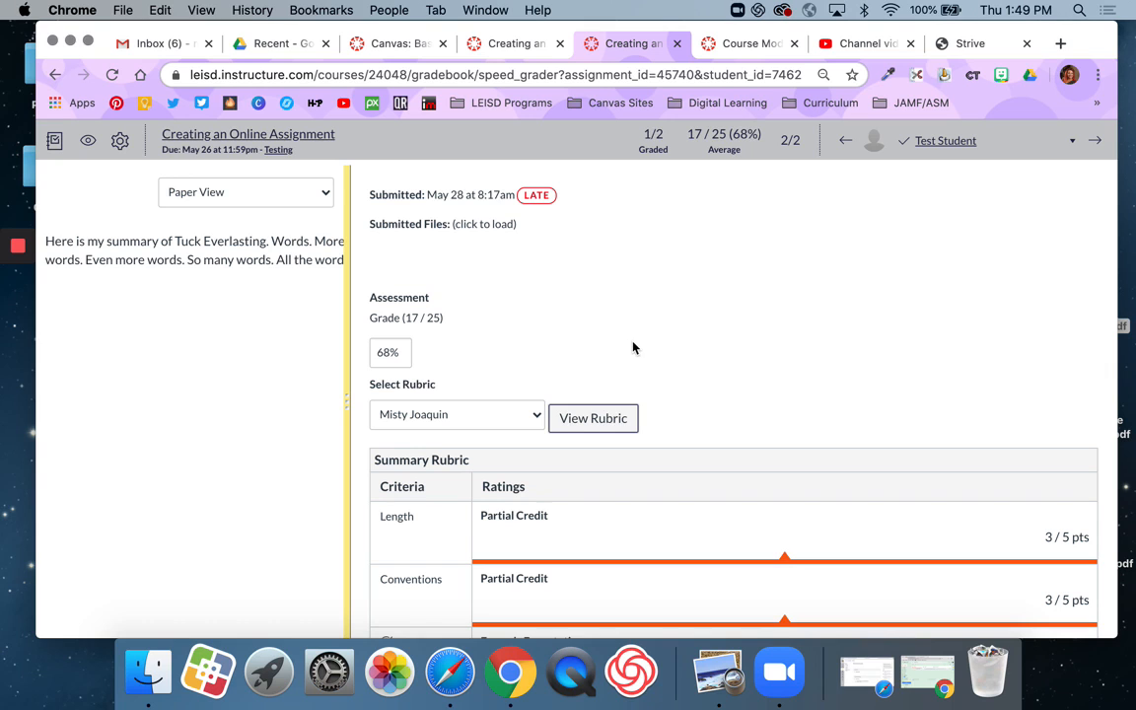
Step: Review the saved rubric ratings and narrow the grading pane so the submission text fits on one line
scroll(633, 347, "down", 10)
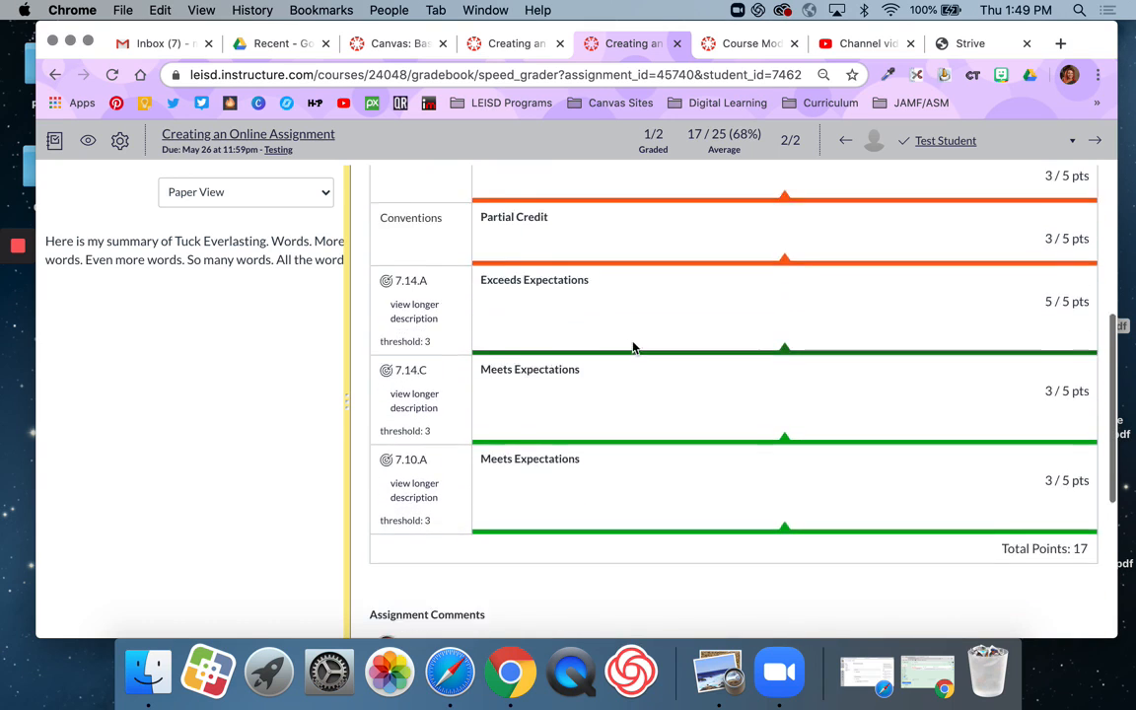
scroll(633, 347, "up", 10)
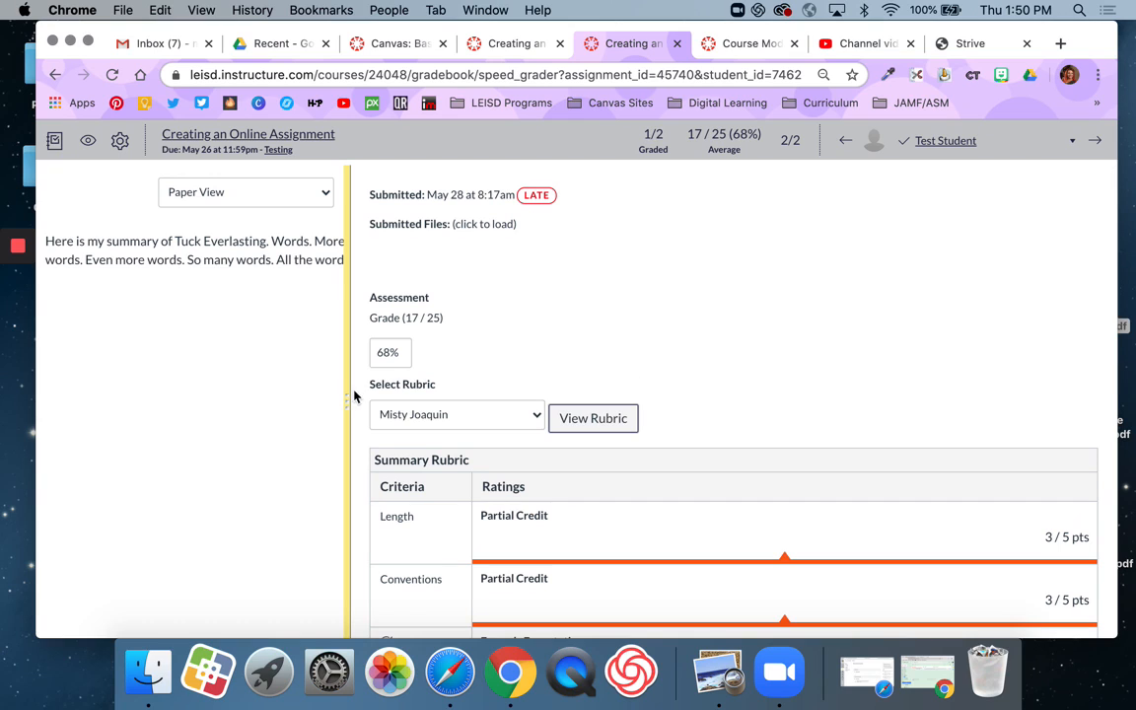
left_click_drag(349, 404, 687, 381)
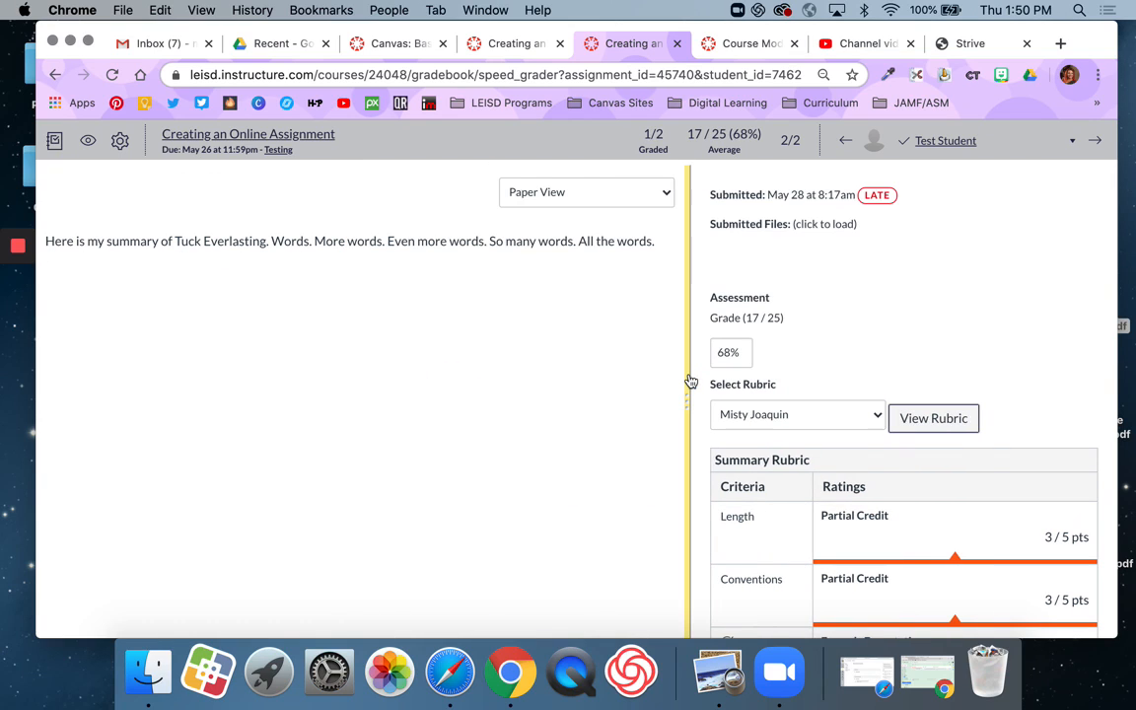